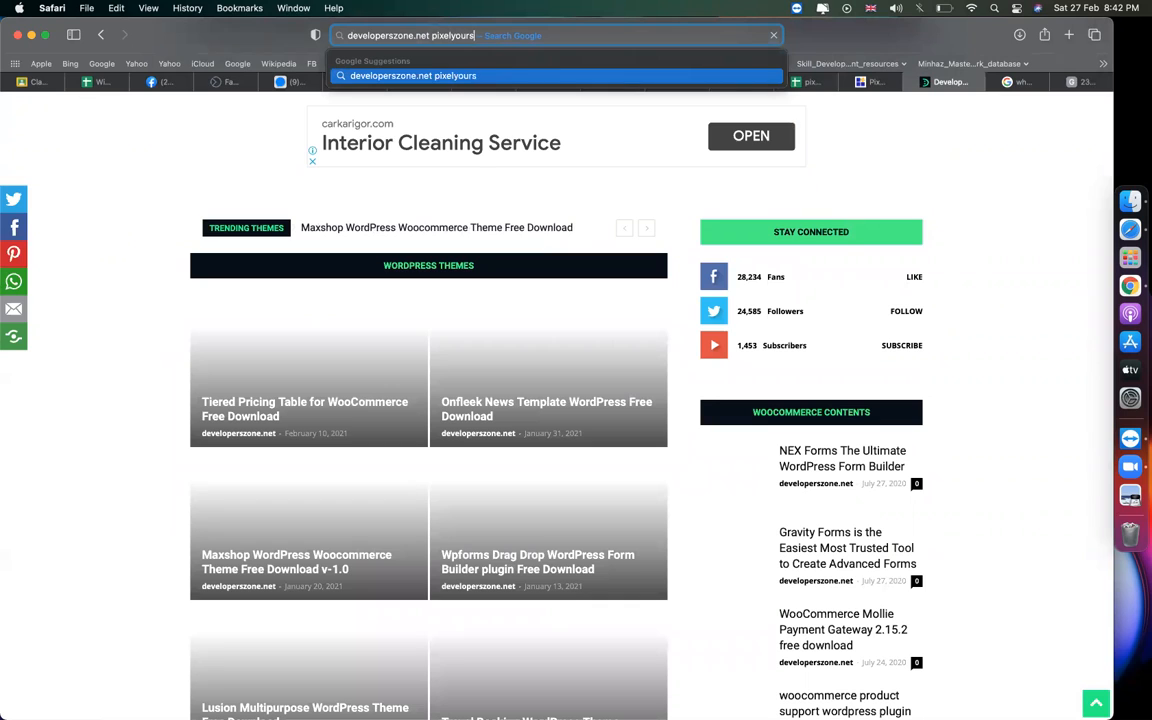
# Step: Search for "developerszone.net pixelyoursite", open the PixelYourSite plugin page on Developerszone.net, and follow its download link
pyautogui.write('ite')
pyautogui.press('Return')
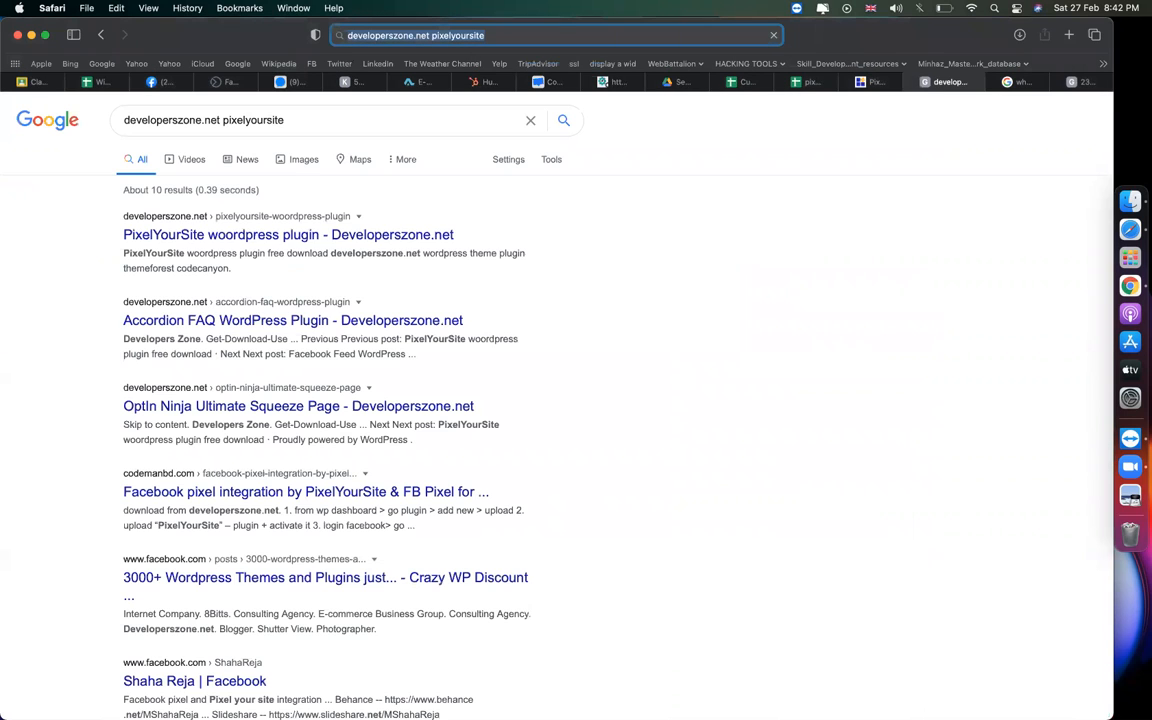
pyautogui.click(277, 240)
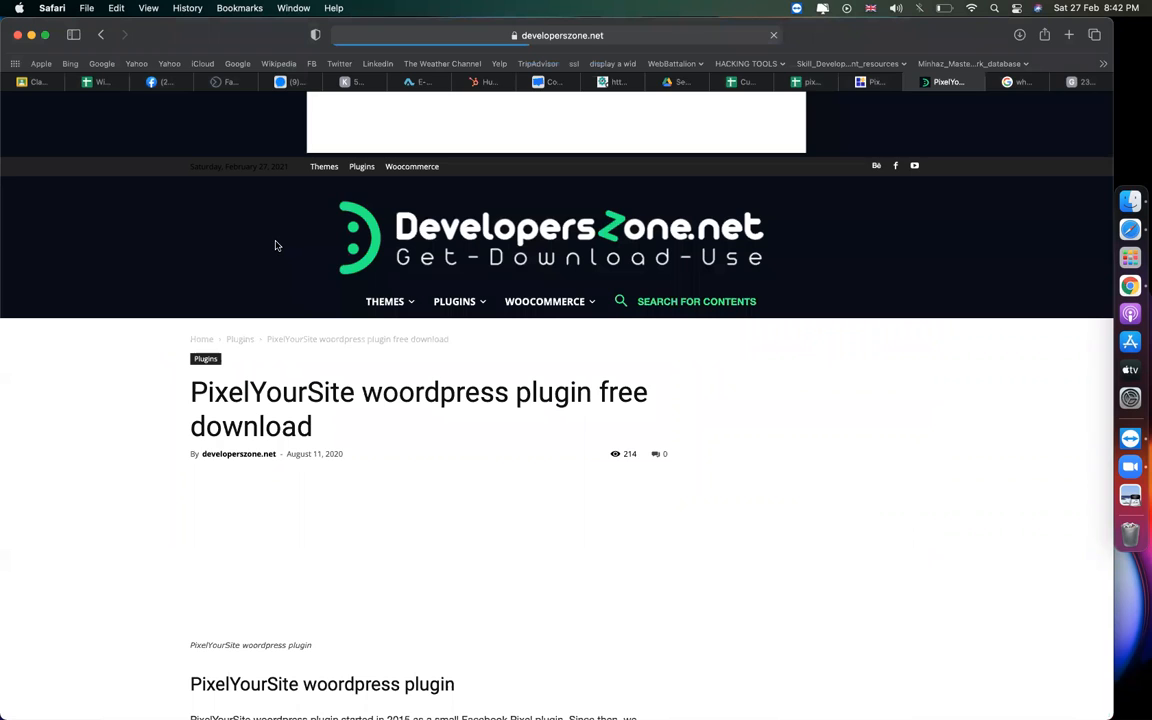
pyautogui.scroll(-15, 428, 467)
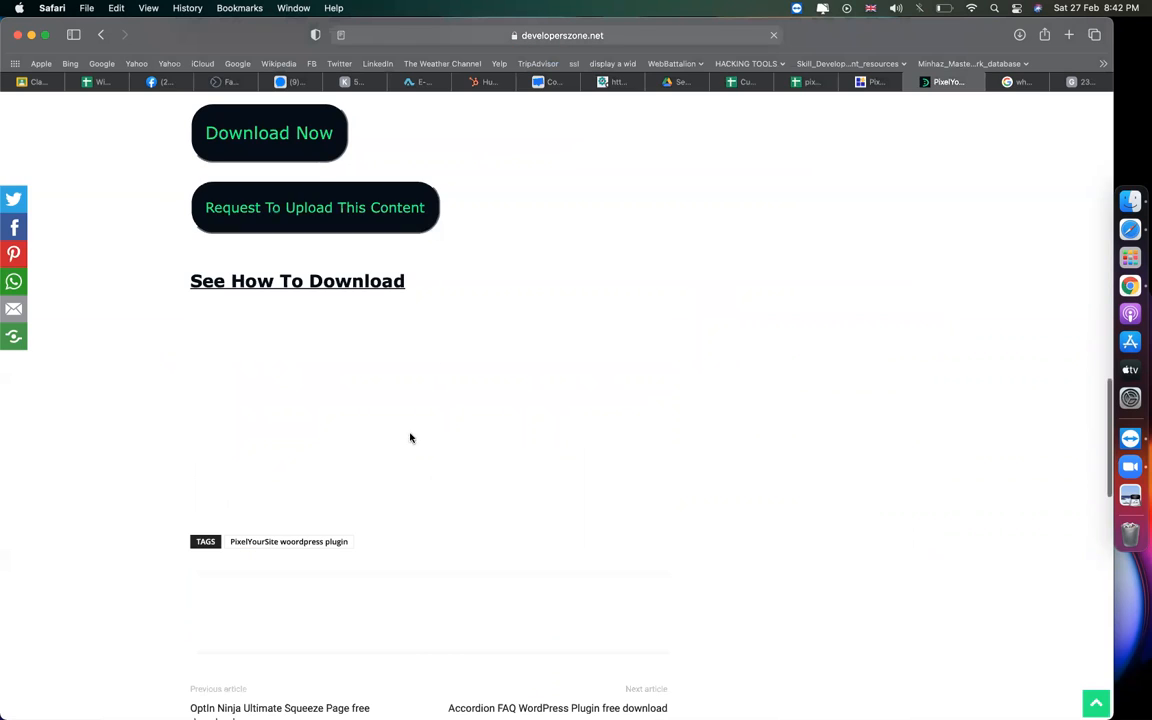
pyautogui.click(283, 149)
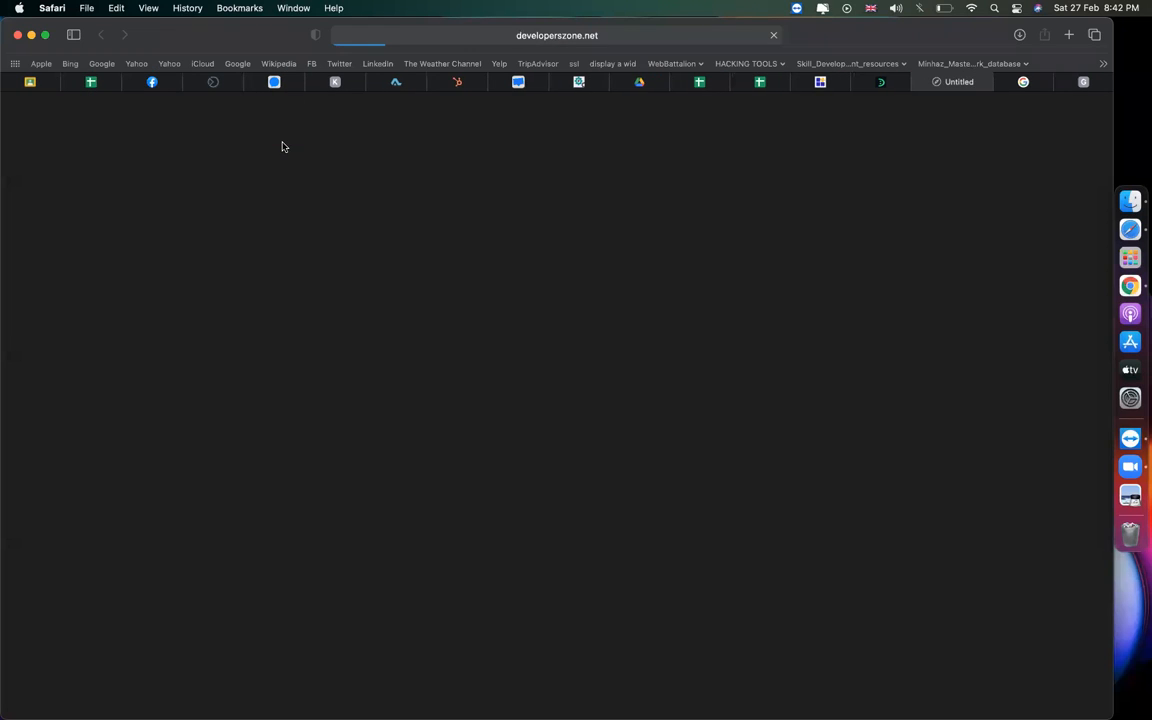
# Step: Dismiss the discount offer on the pixelyoursite.com page and return to the Developerszone.net plugin page
pyautogui.click(831, 82)
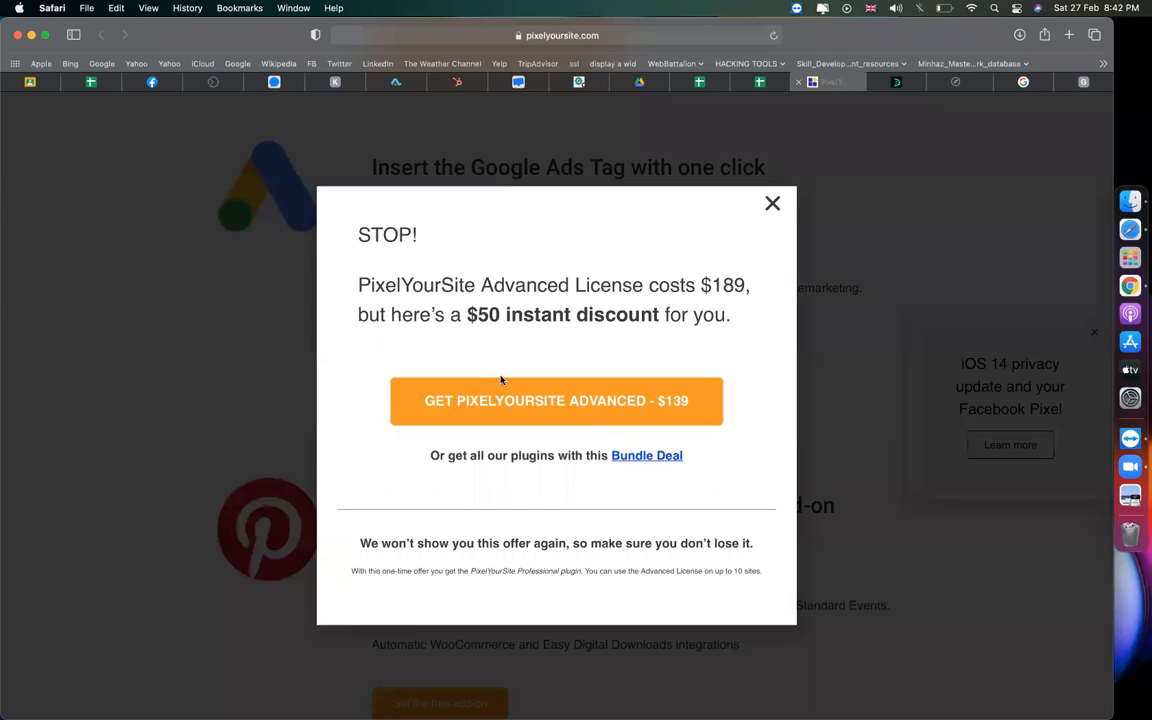
pyautogui.click(772, 206)
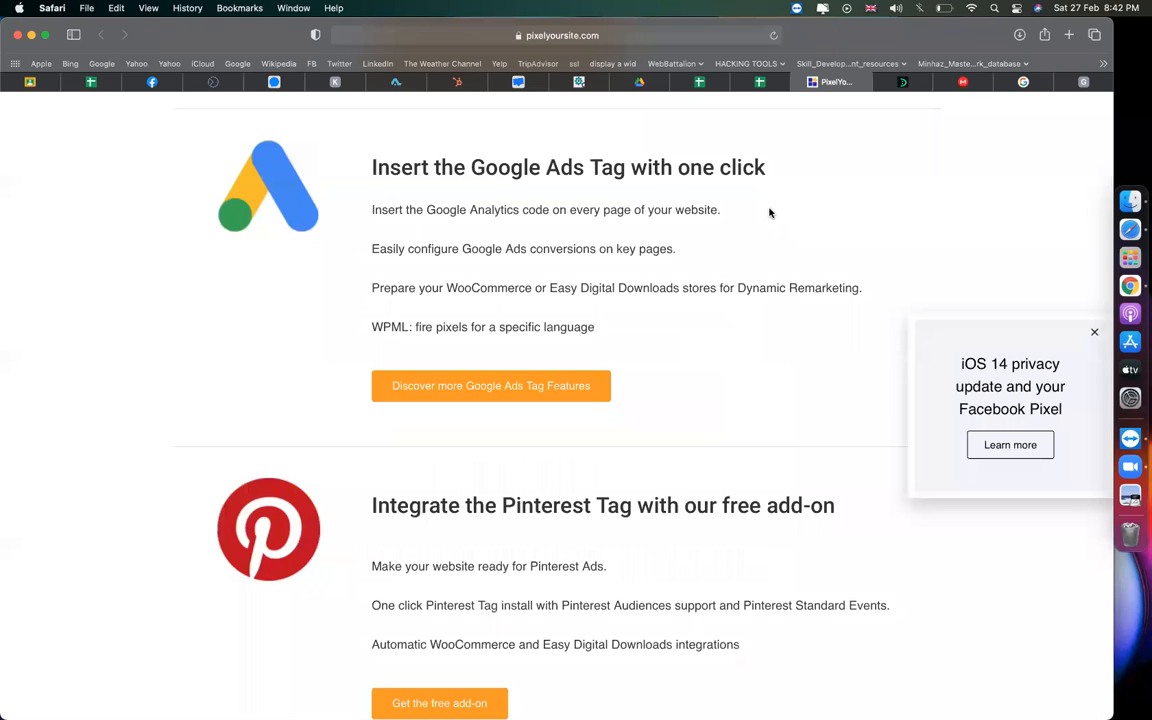
pyautogui.click(820, 82)
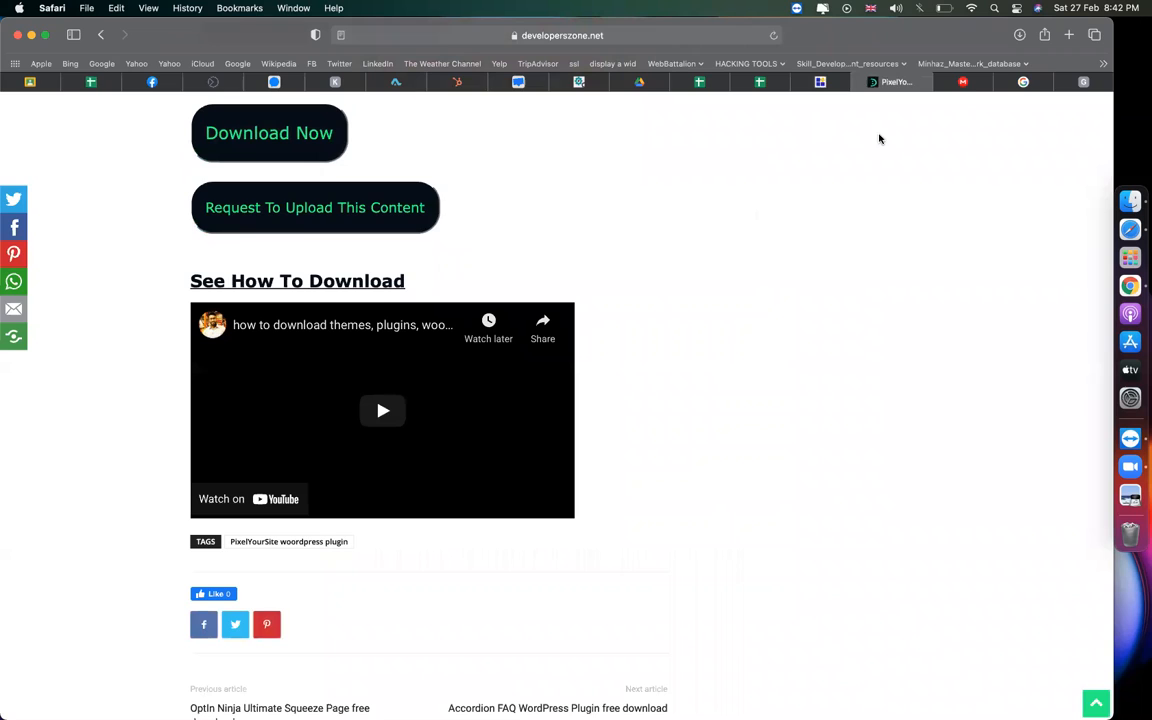
# Step: Move the MEGA page ahead of the PixelYourSite page and download pixelyoursite-pro-7.7.1.zip from it
pyautogui.click(972, 80)
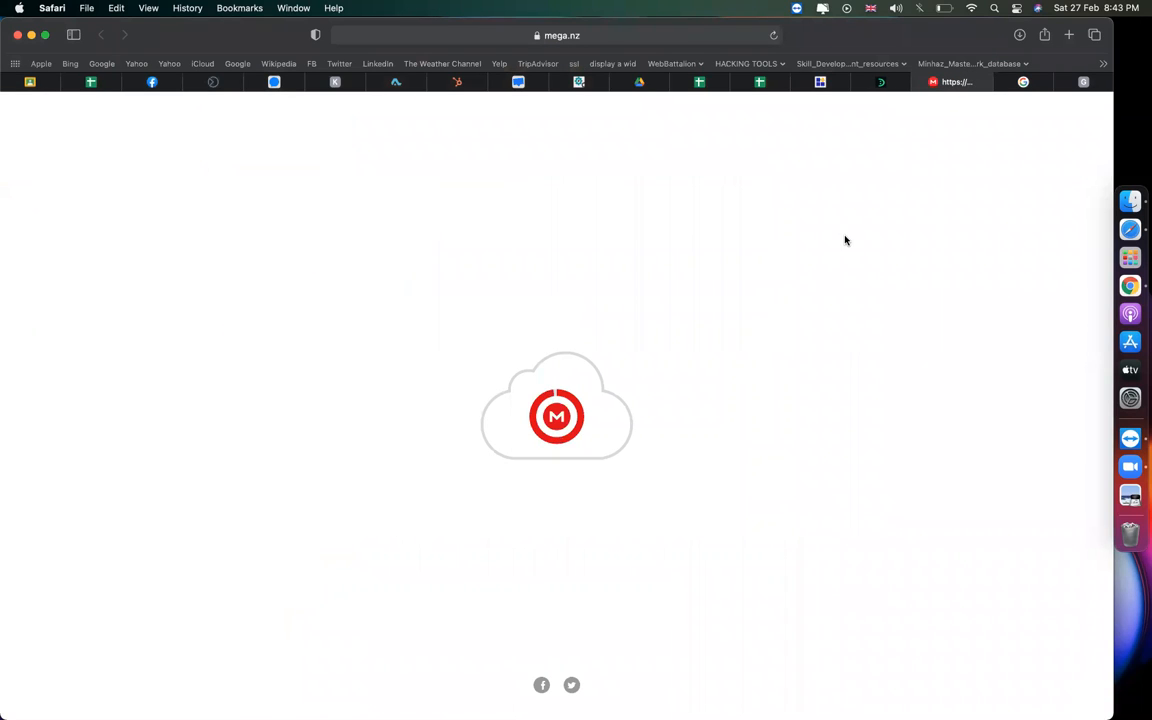
pyautogui.click(819, 82)
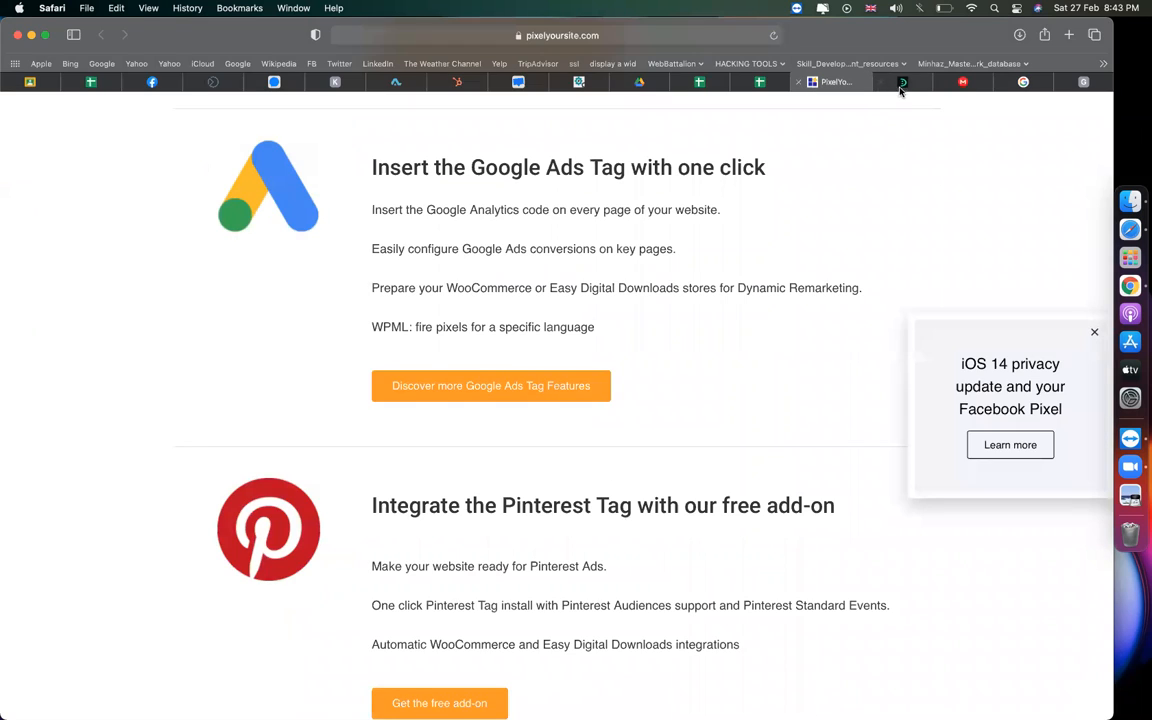
pyautogui.moveTo(960, 85); pyautogui.dragTo(809, 84)
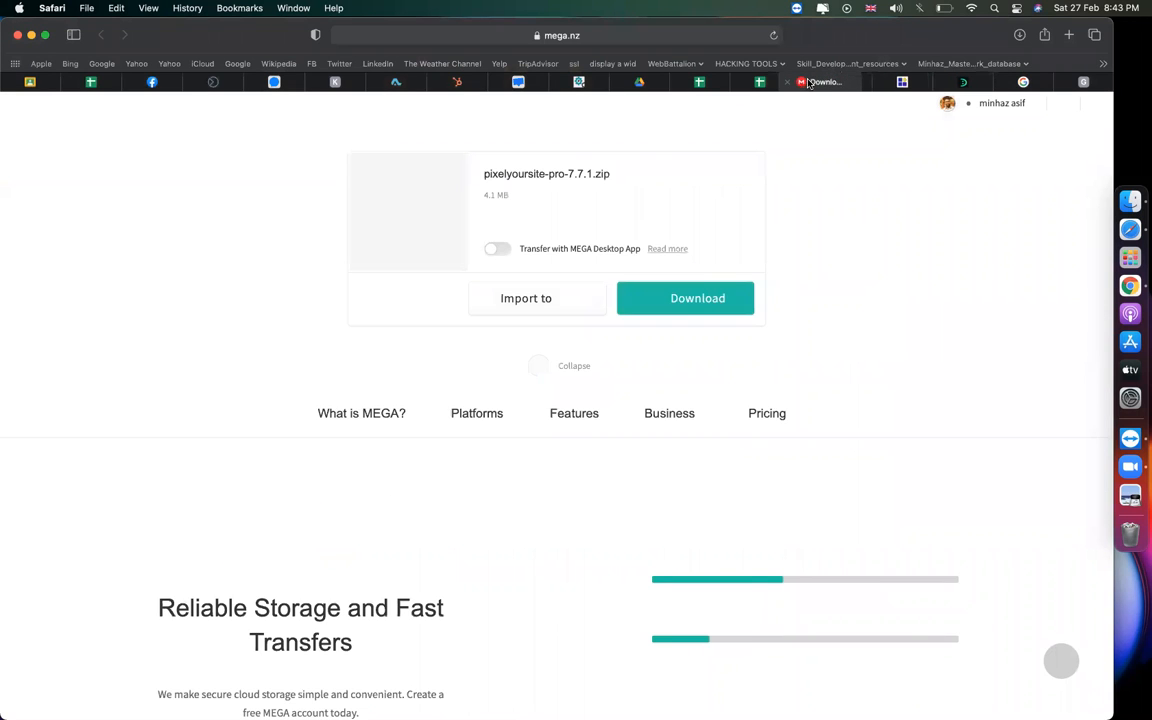
pyautogui.click(684, 306)
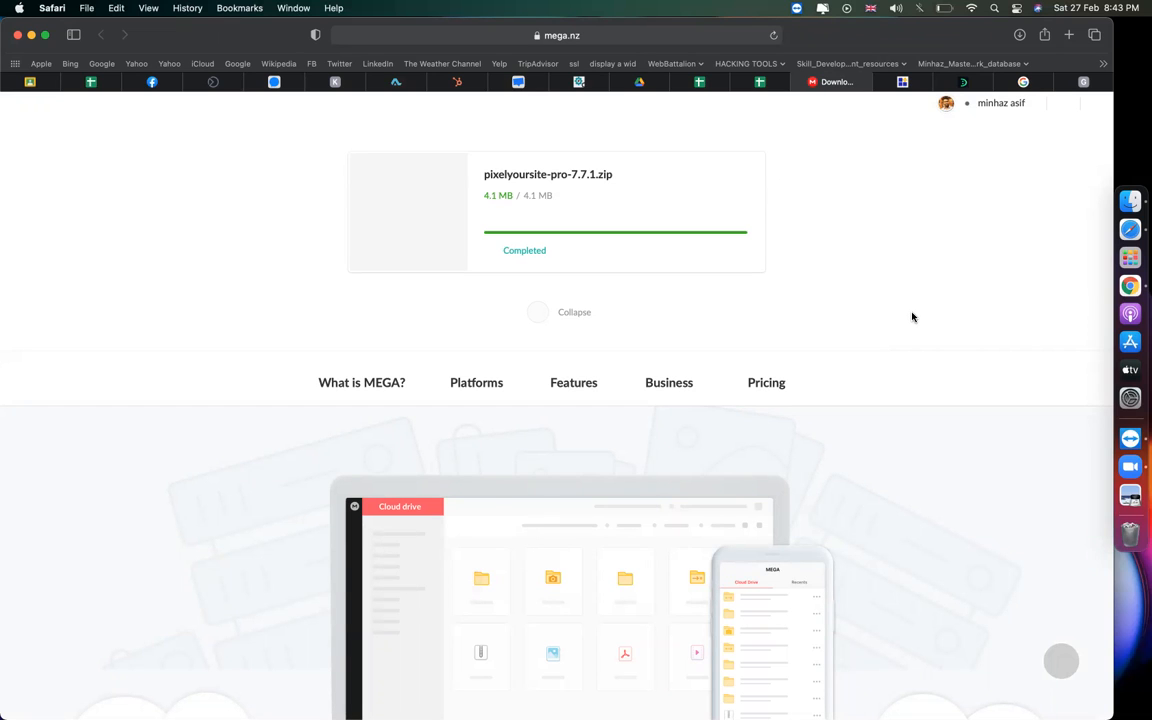
# Step: Load virustotal.com in place of the PixelYourSite page
pyautogui.click(886, 81)
pyautogui.click(628, 36)
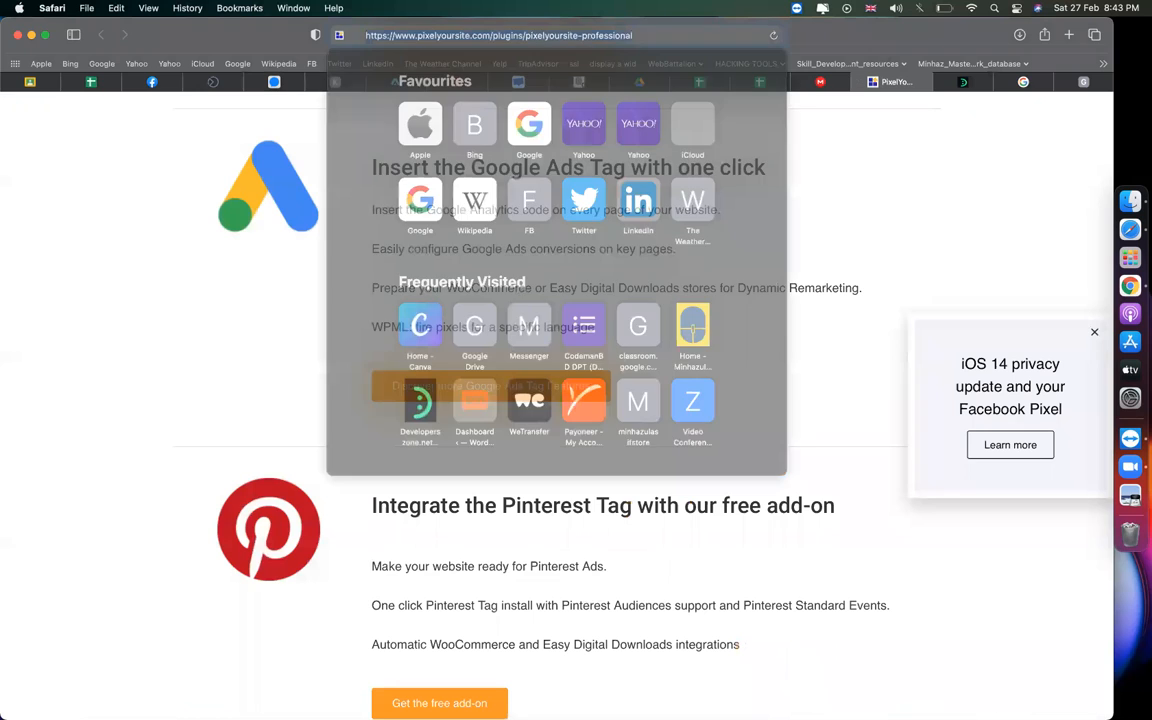
pyautogui.write('virustotal.com')
pyautogui.press('Return')
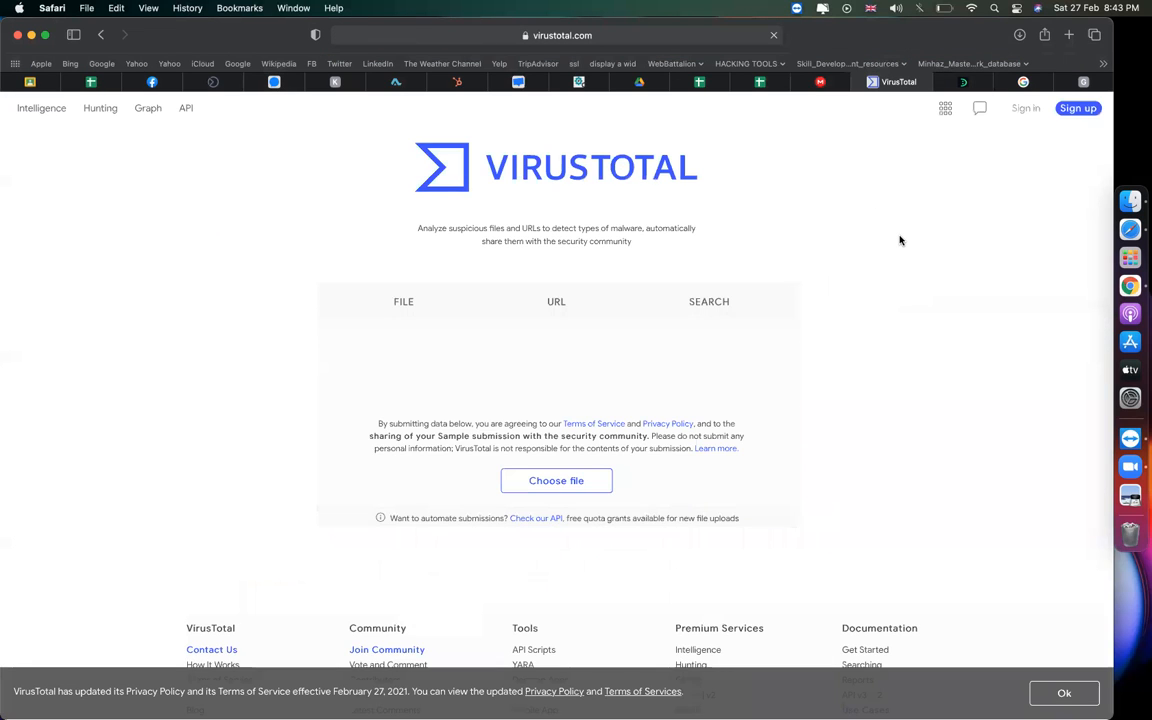
# Step: Upload woocommerce-builder-elementor-v1.1.4.zip from the Downloads folder to VirusTotal for scanning
pyautogui.click(375, 283)
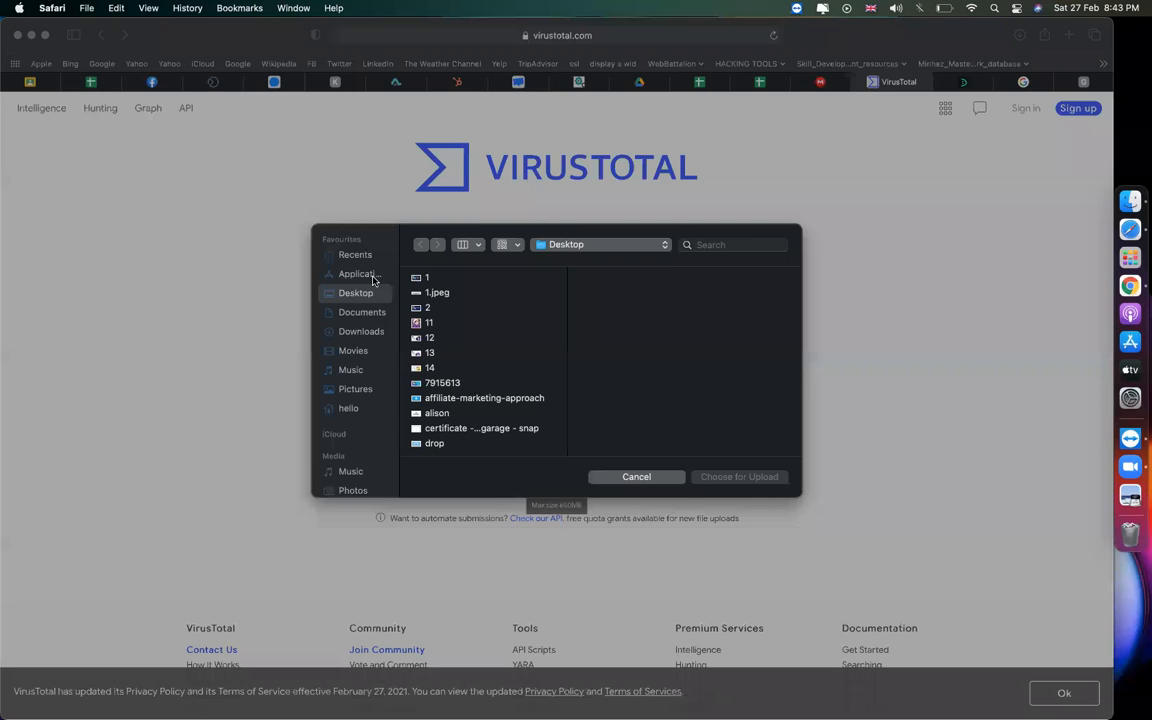
pyautogui.click(358, 340)
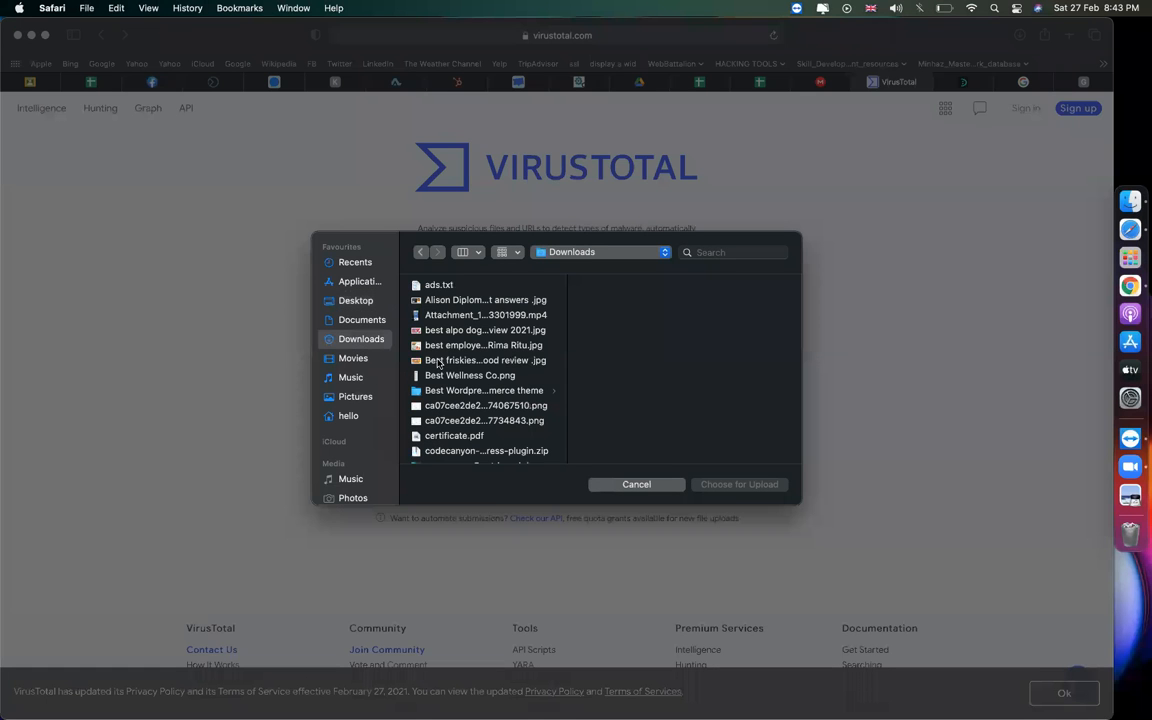
pyautogui.click(440, 326)
pyautogui.scroll(-10, 476, 403)
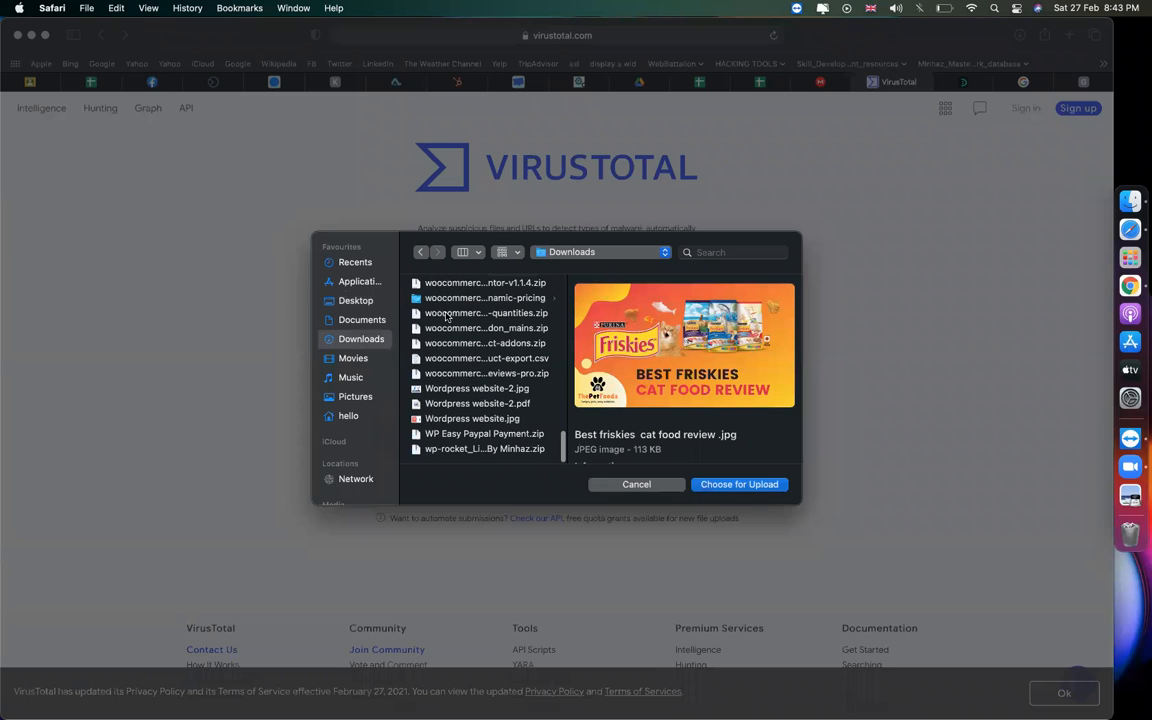
pyautogui.click(475, 285)
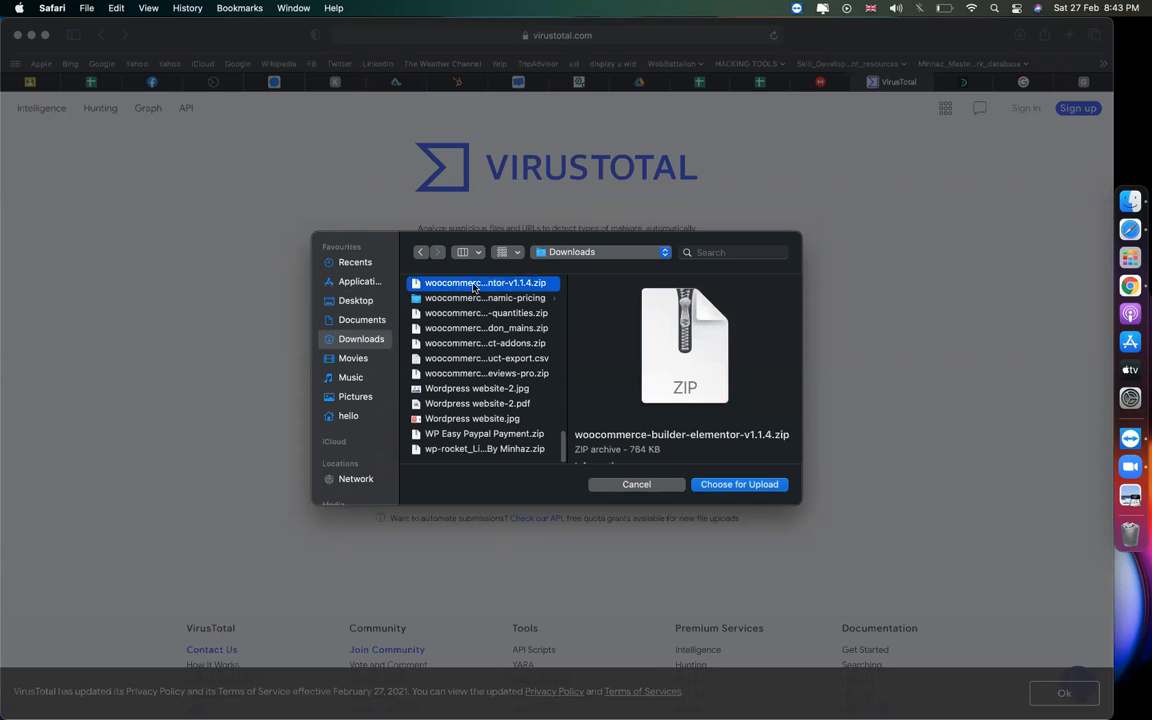
pyautogui.doubleClick(475, 285)
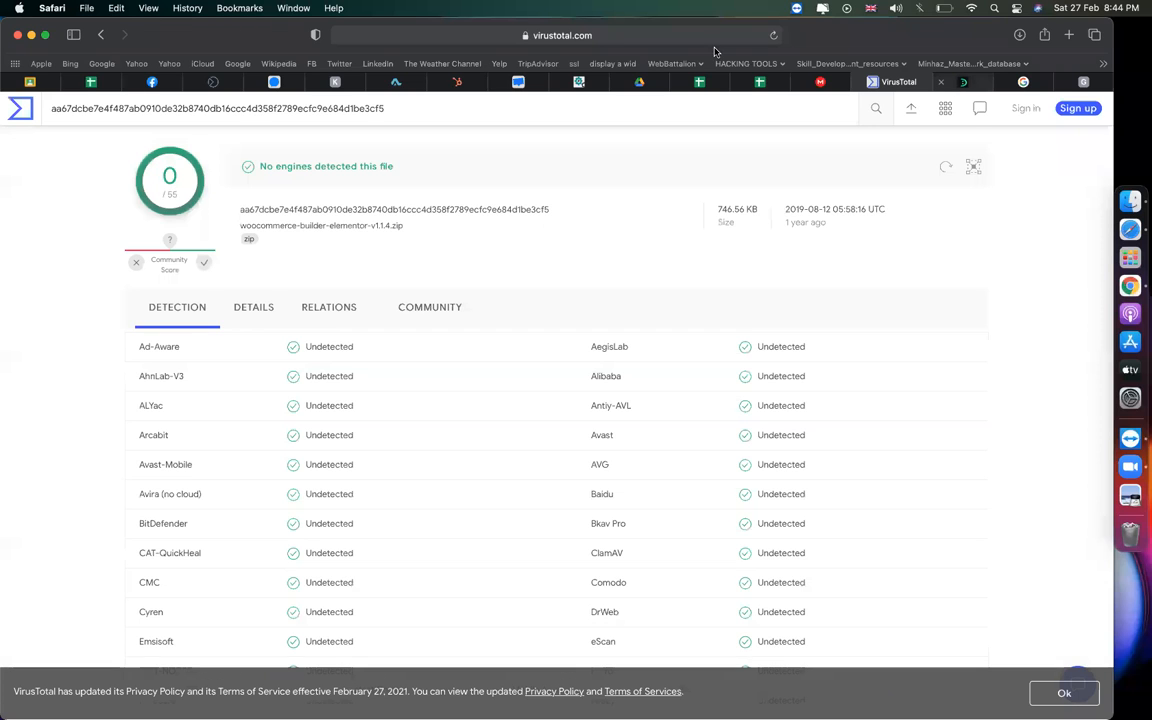
# Step: Open Jotti's malware scan in place of the Developerszone.net page and go to its file scan page
pyautogui.hotkey('ctrl', 'Tab')
pyautogui.click(627, 33)
pyautogui.write("jotti's malware scan")
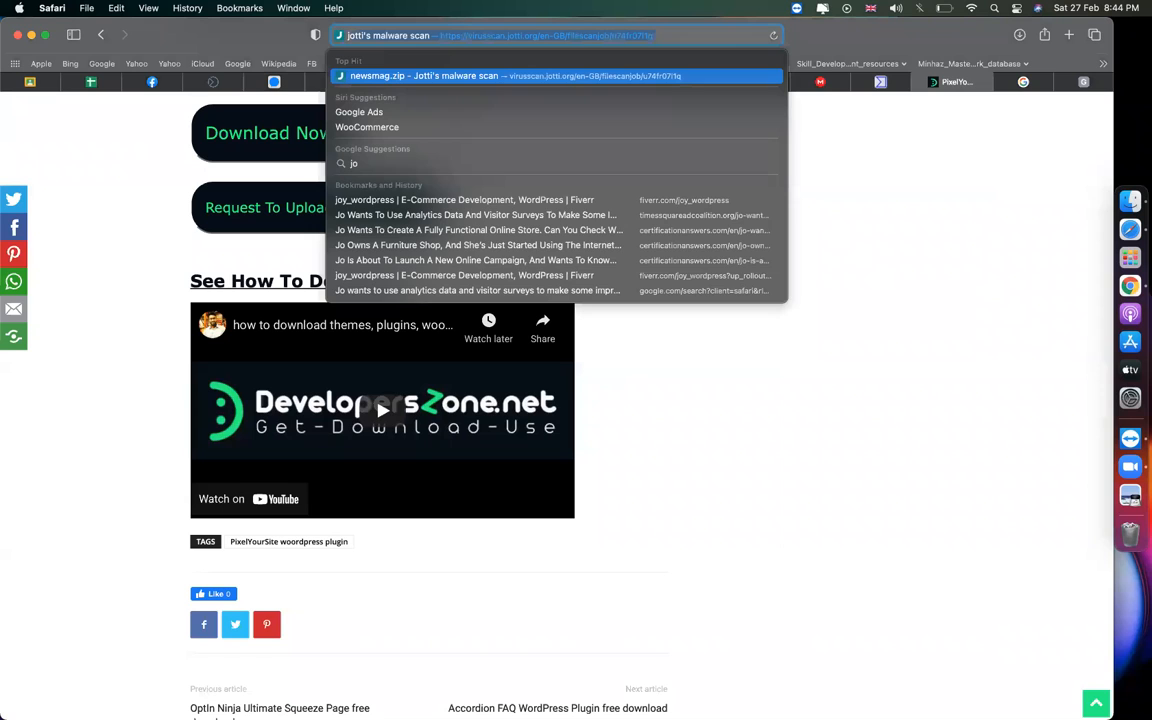
pyautogui.press('Return')
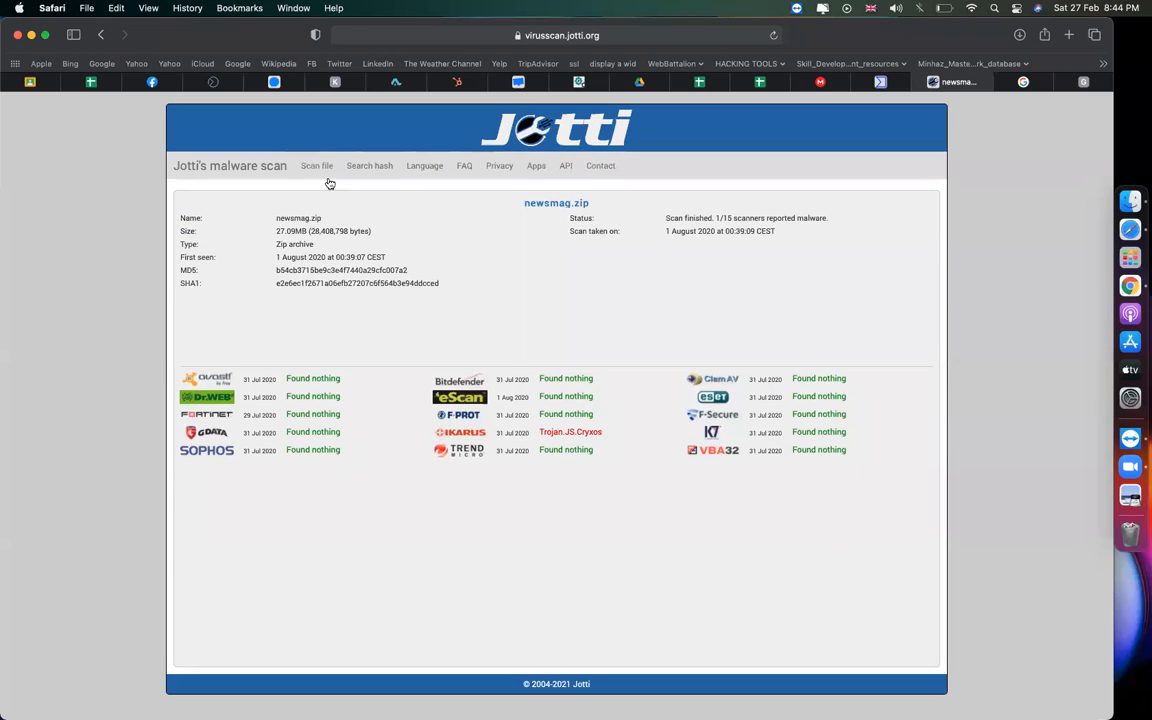
pyautogui.click(314, 167)
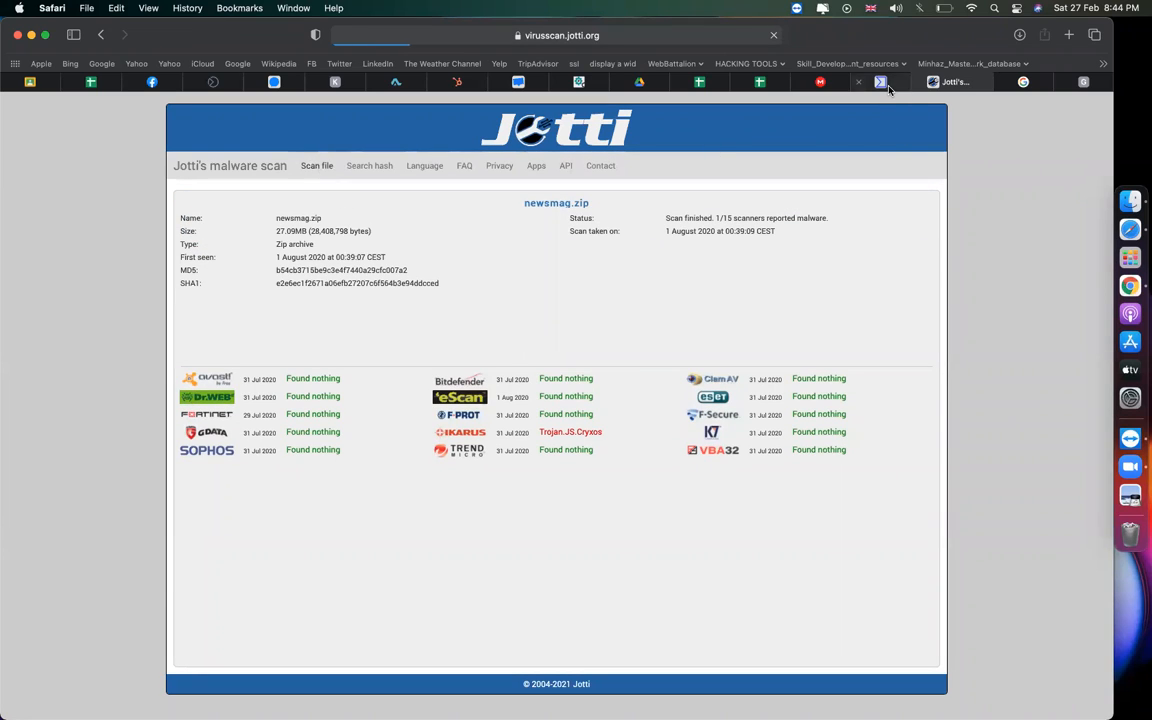
# Step: Examine the VirusTotal detection results from all antivirus engines for the uploaded zip file
pyautogui.click(881, 81)
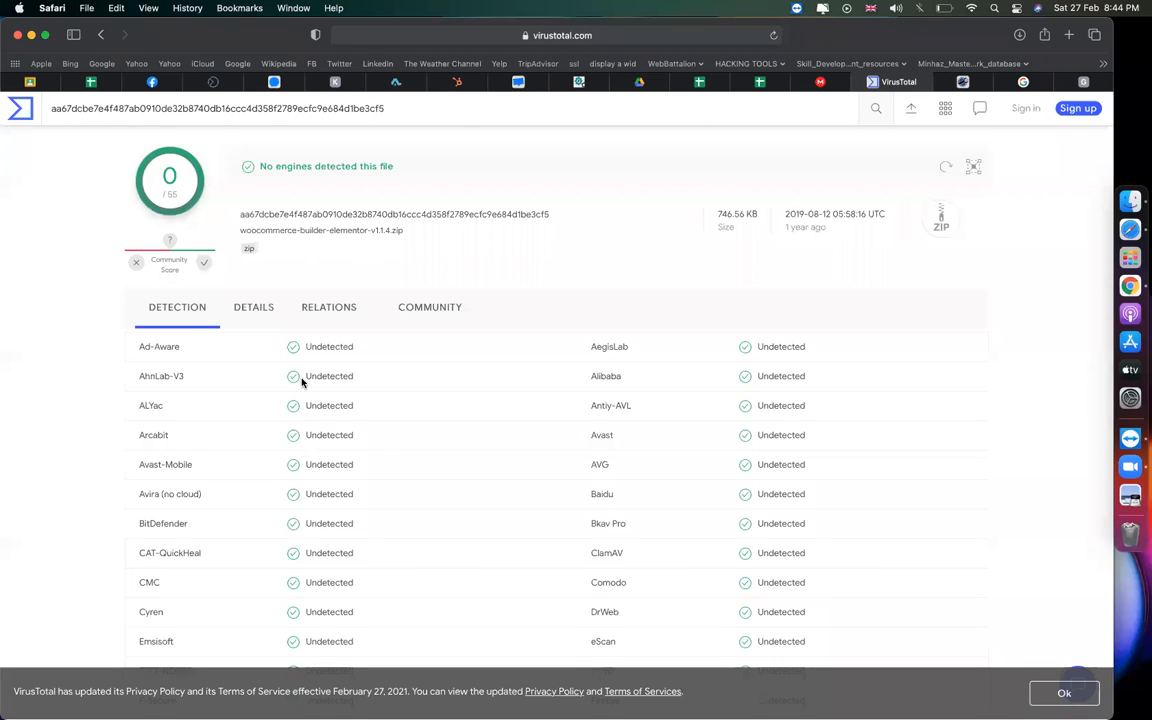
pyautogui.scroll(-10, 296, 437)
pyautogui.scroll(-5, 296, 440)
pyautogui.scroll(15, 465, 324)
pyautogui.scroll(-15, 465, 326)
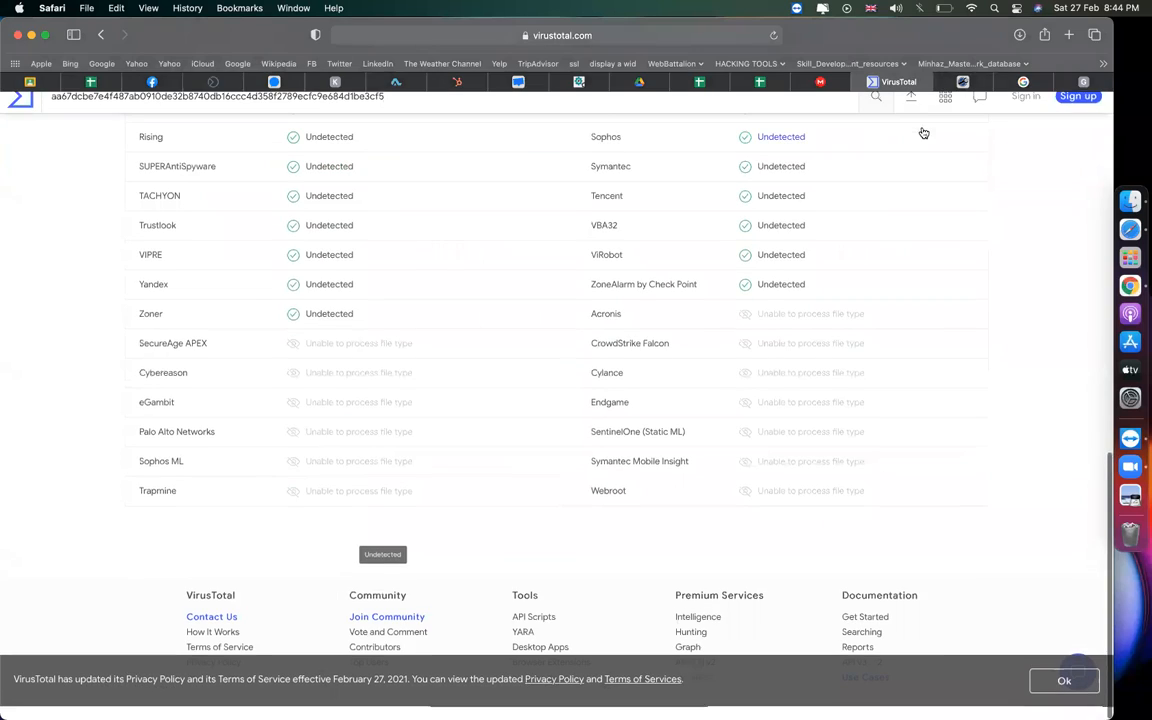
pyautogui.scroll(15, 643, 319)
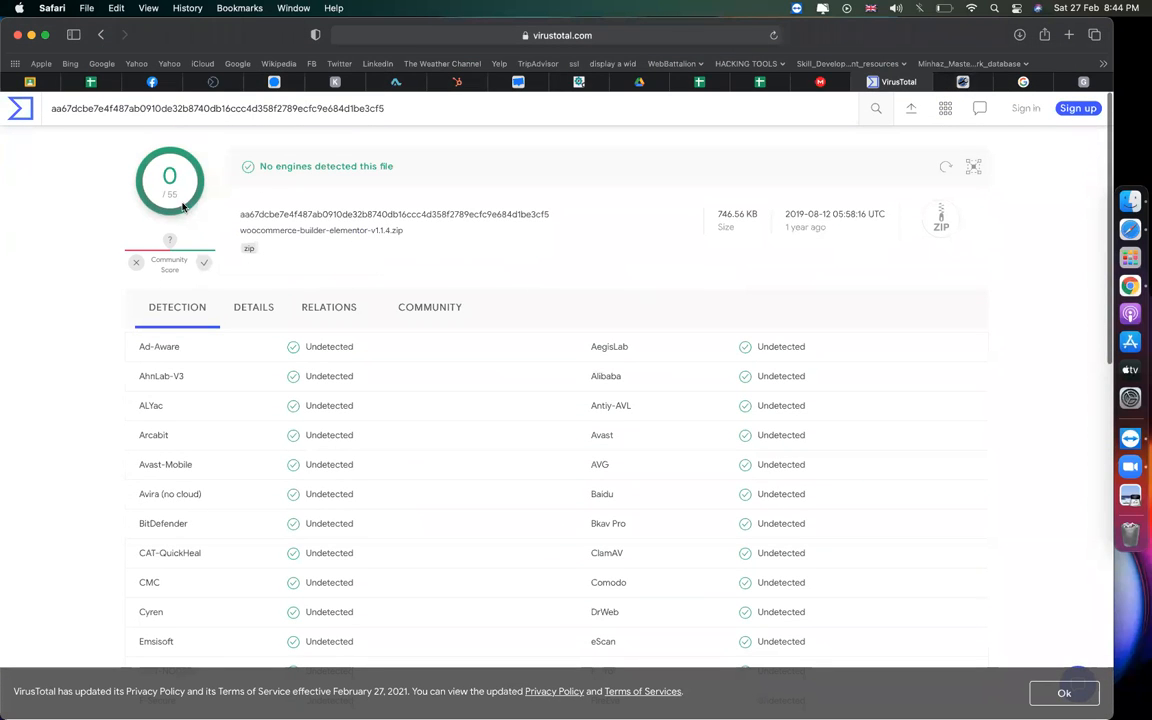
# Step: Submit woocommerce page builder elementor-1.1.6.1.zip from the Downloads folder to Jotti's malware scan
pyautogui.click(961, 82)
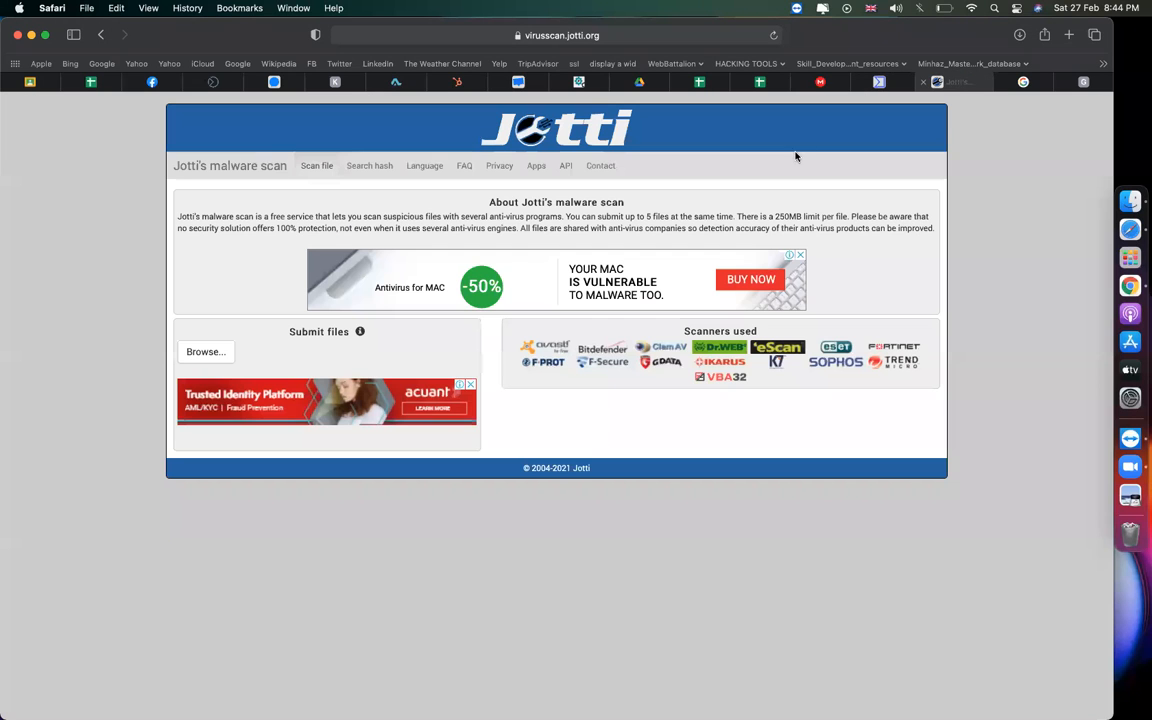
pyautogui.click(215, 354)
pyautogui.click(458, 407)
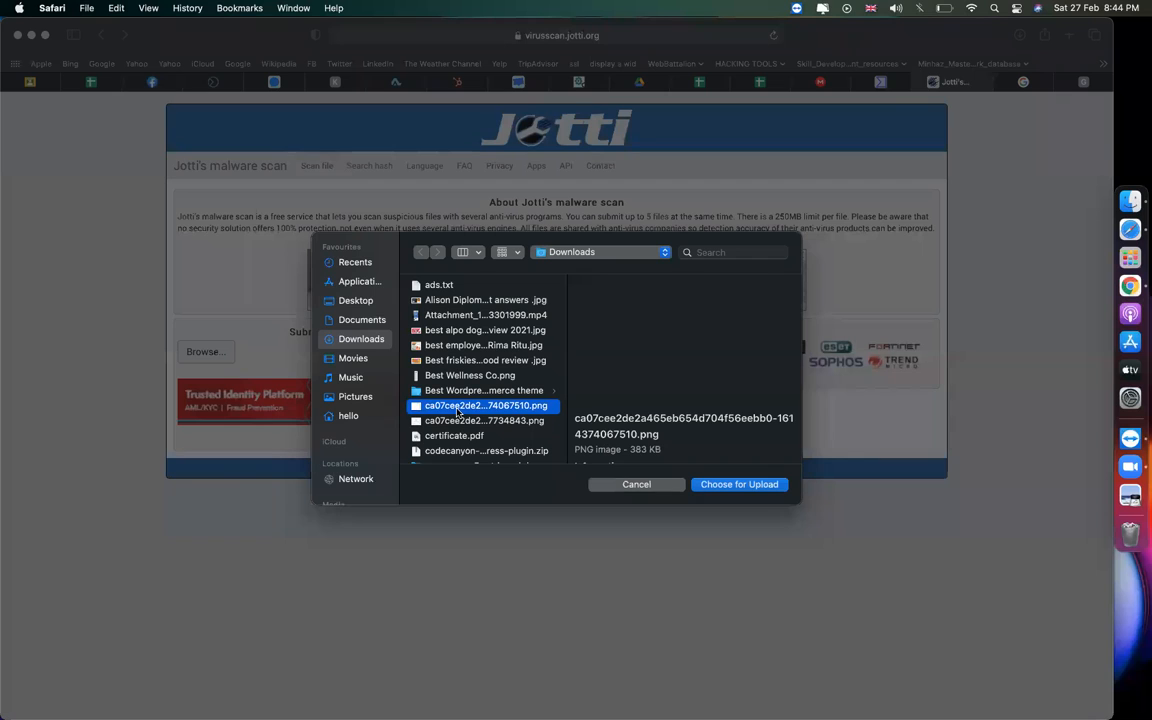
pyautogui.write('we')
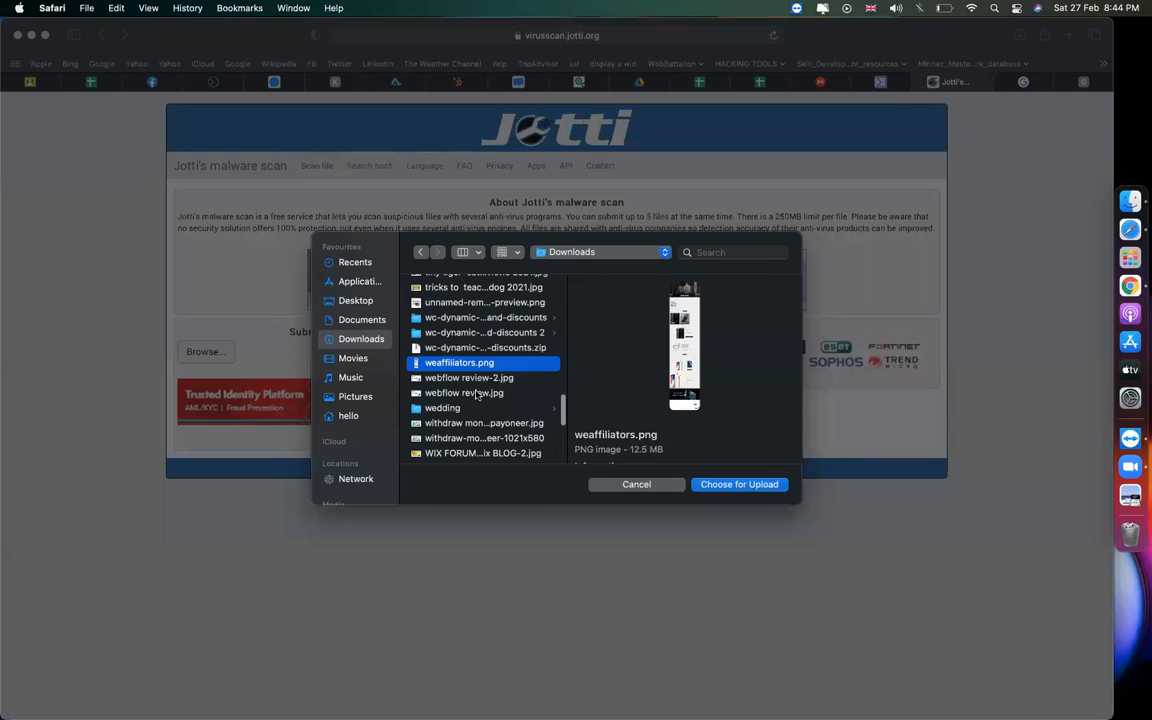
pyautogui.scroll(-5, 456, 416)
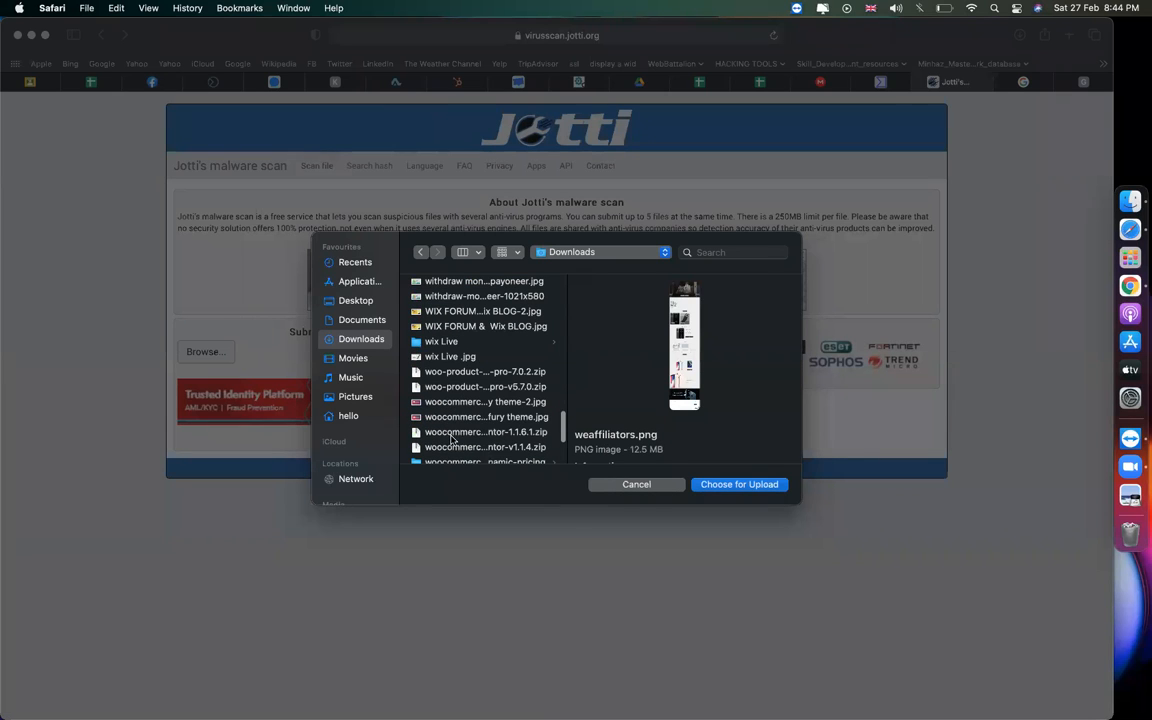
pyautogui.click(451, 434)
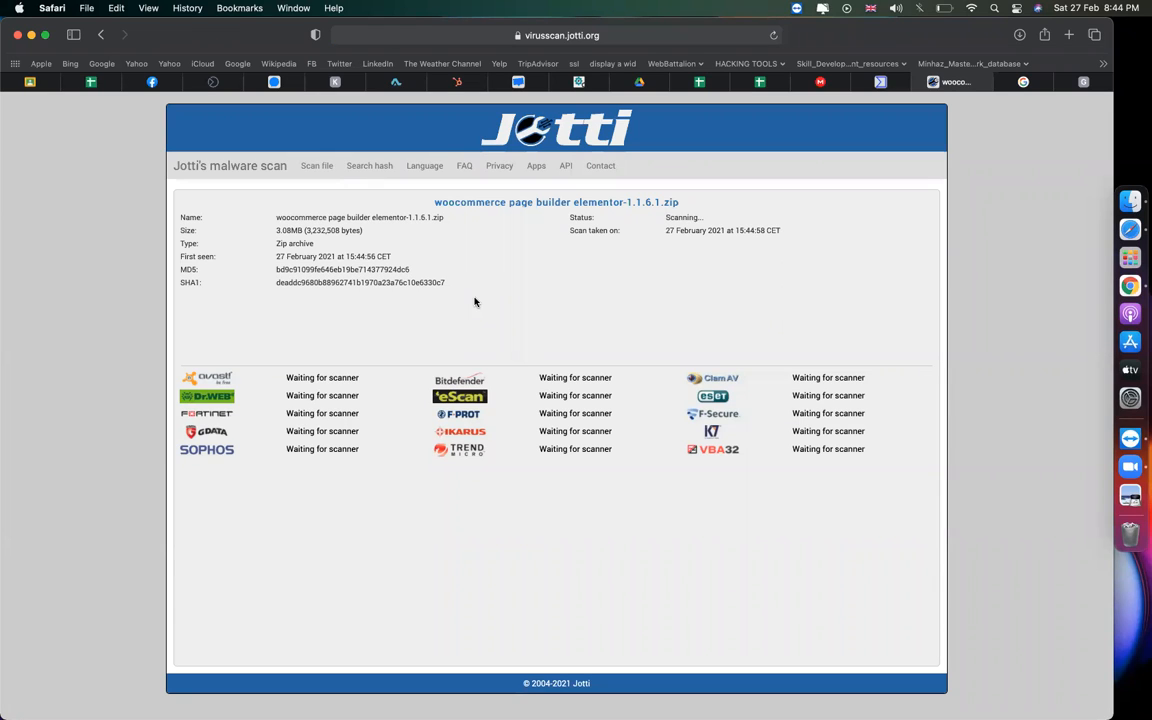
# Step: Review the Jotti scan results and close both the VirusTotal and Jotti pages
pyautogui.click(861, 82)
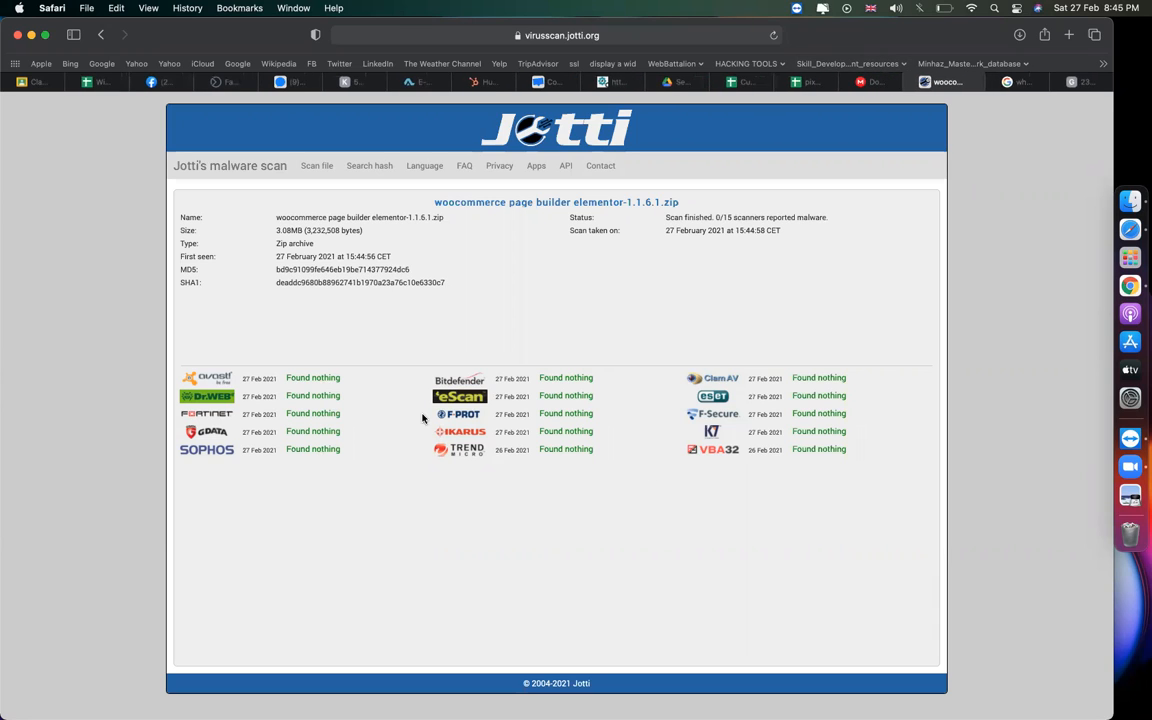
pyautogui.moveTo(287, 378); pyautogui.dragTo(346, 382)
pyautogui.click(914, 82)
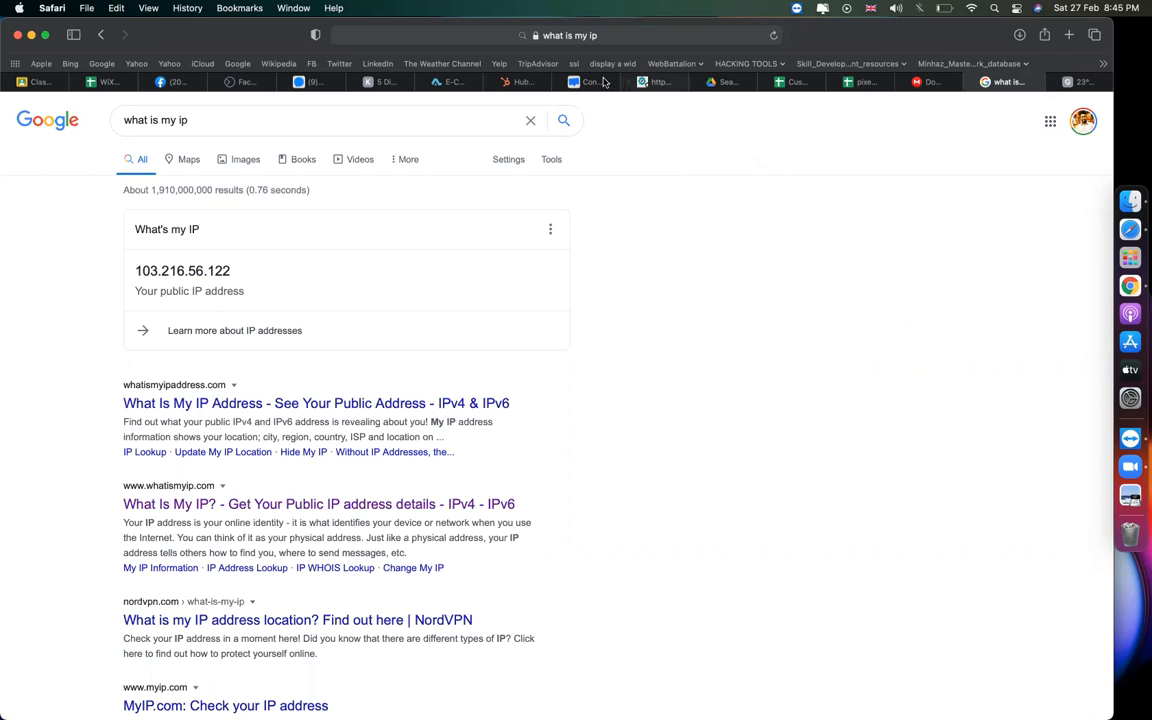
# Step: Open the WordPress dashboard of codemanbd.com/woo and go to the page for adding new plugins
pyautogui.click(652, 84)
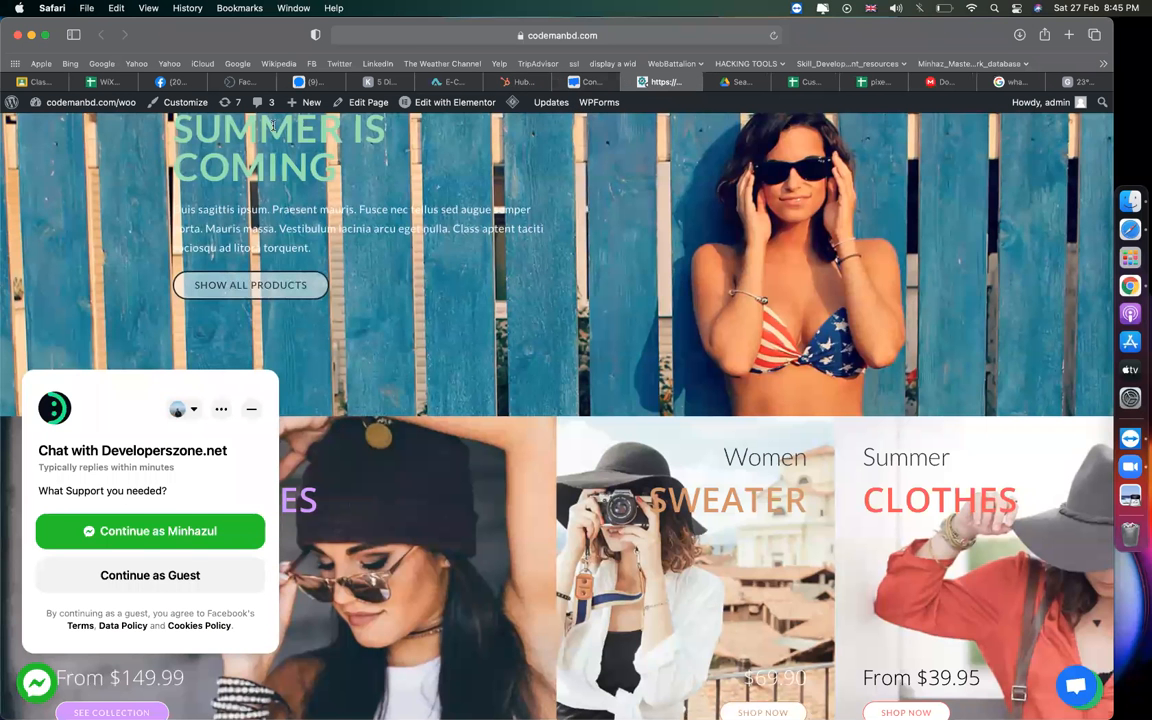
pyautogui.click(66, 130)
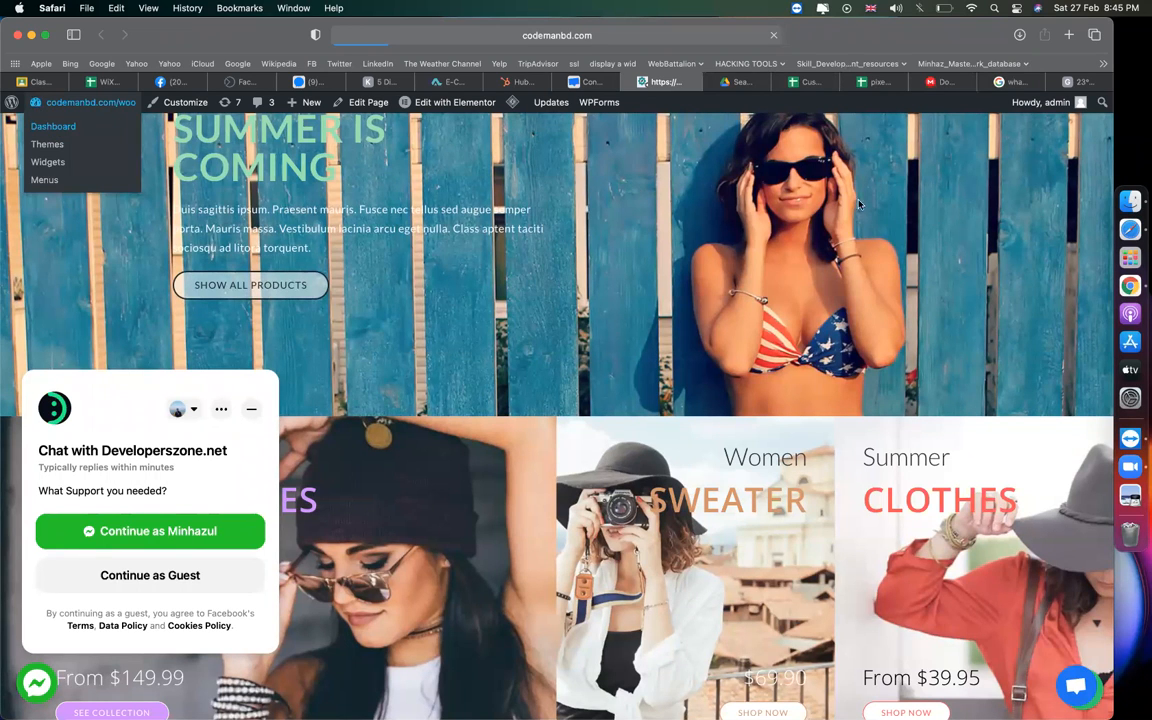
pyautogui.scroll(-10, 82, 624)
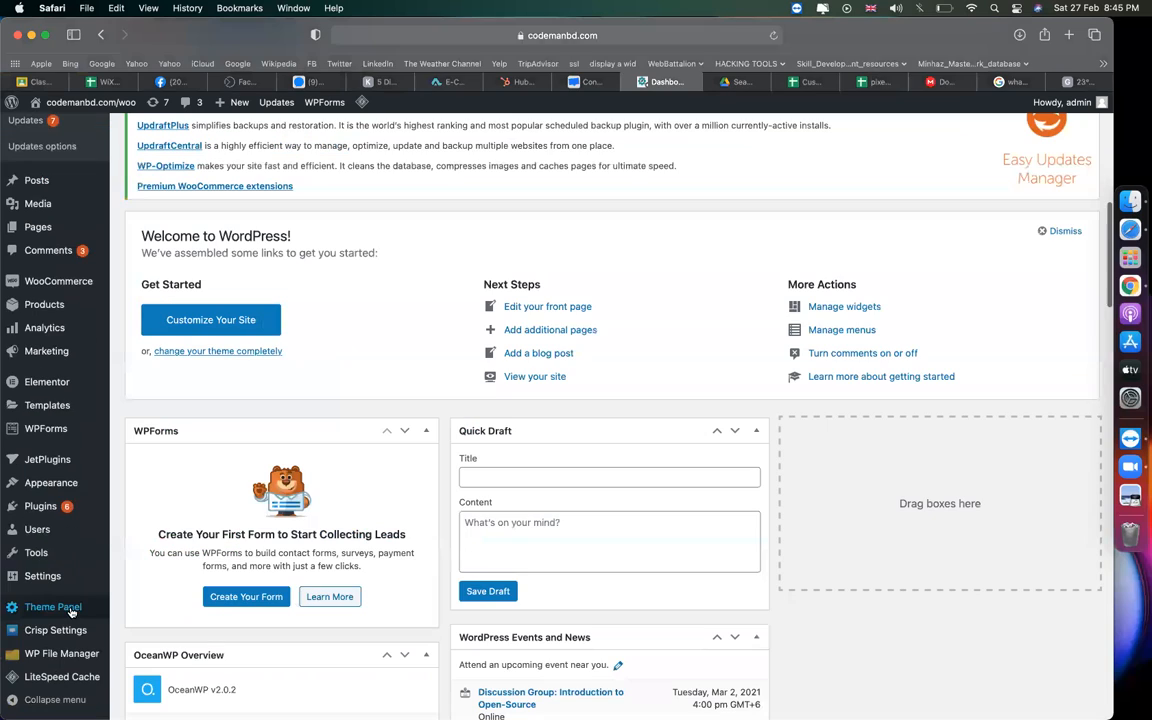
pyautogui.click(137, 529)
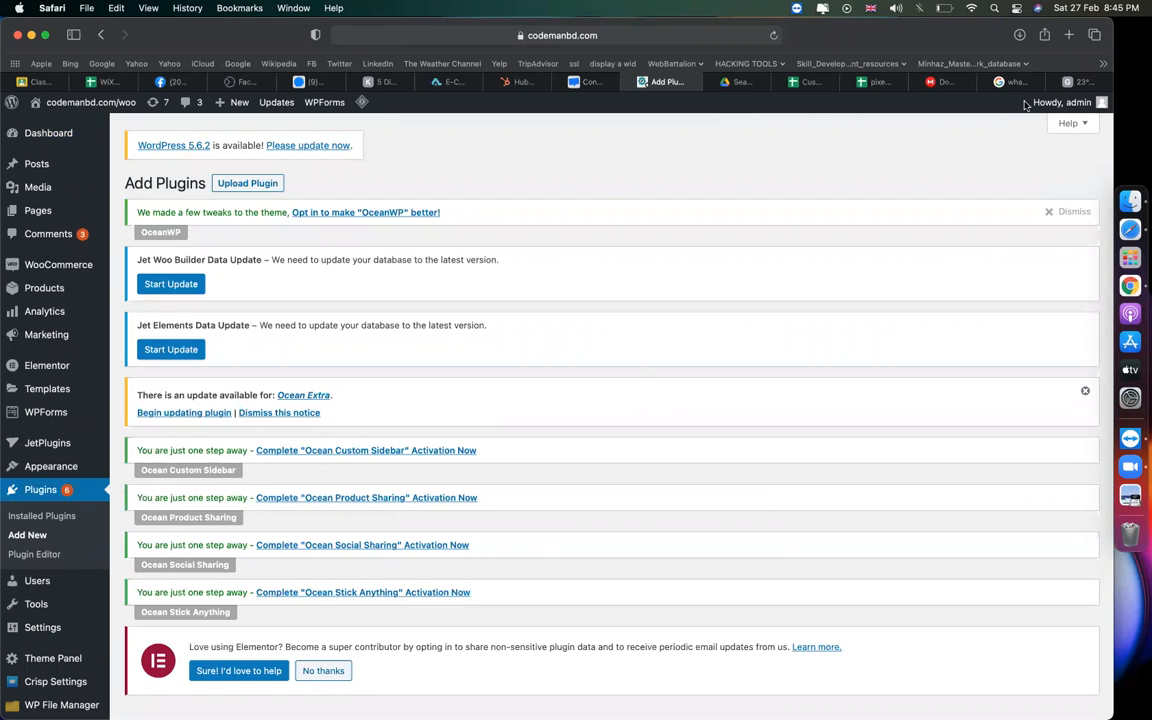
# Step: Upload pixelyoursite-pro-7.7.1.zip from the Downloads folder on the WordPress site's plugin upload form and start its installation
pyautogui.click(940, 83)
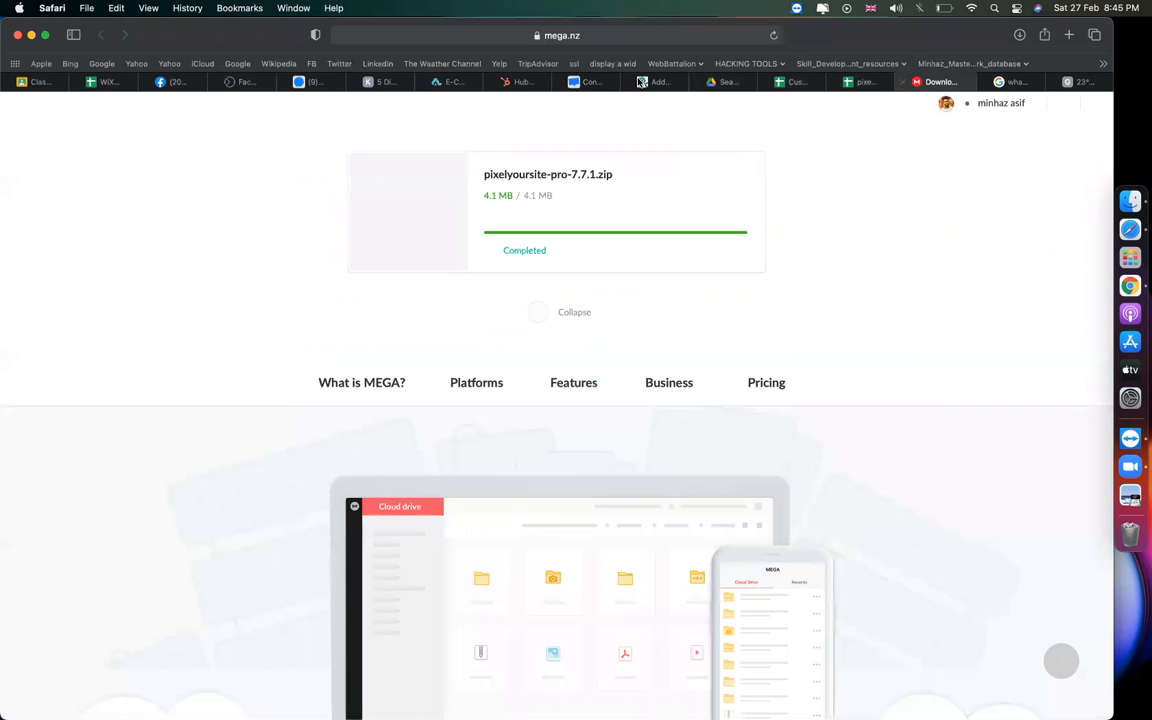
pyautogui.click(658, 82)
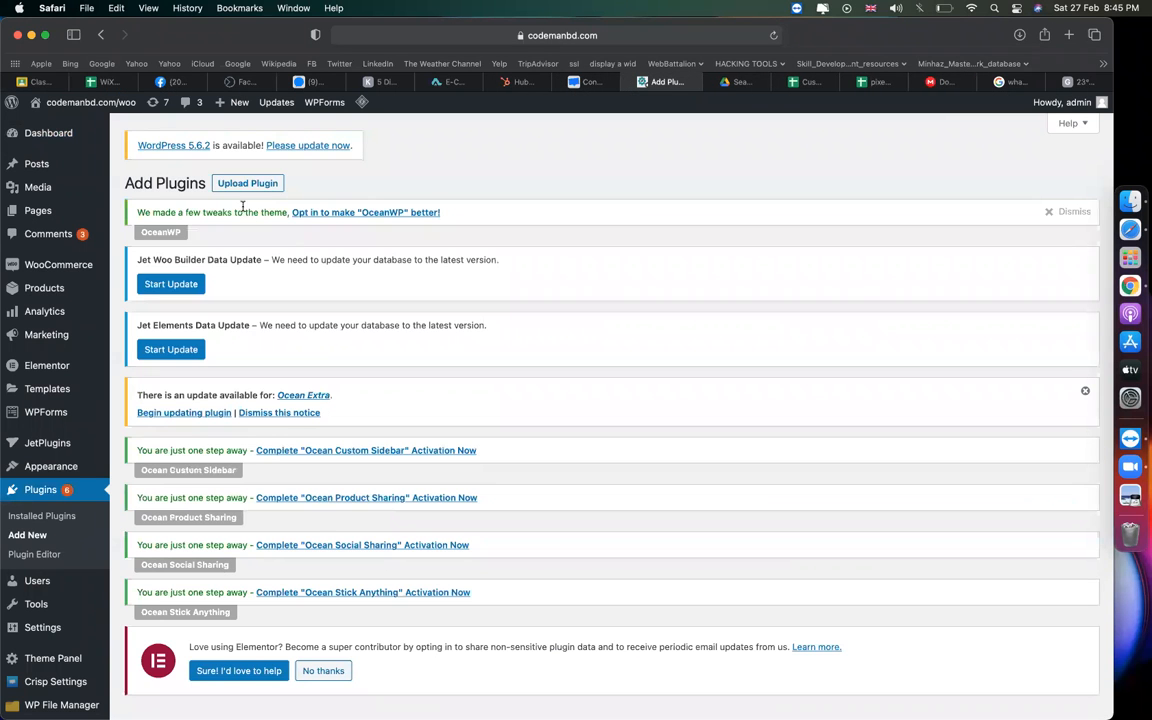
pyautogui.click(219, 184)
pyautogui.scroll(-5, 297, 461)
pyautogui.click(506, 340)
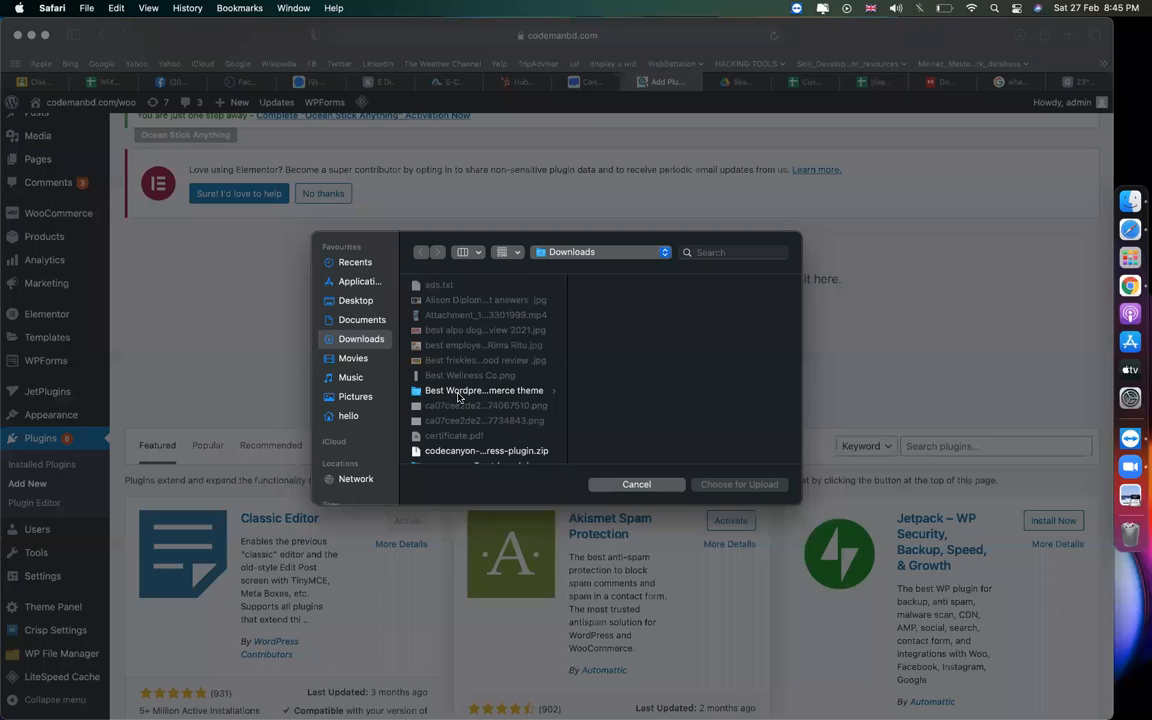
pyautogui.press('j')
pyautogui.press('Down')
pyautogui.press('Down')
pyautogui.press('Down')
pyautogui.press('Down')
pyautogui.press('Down')
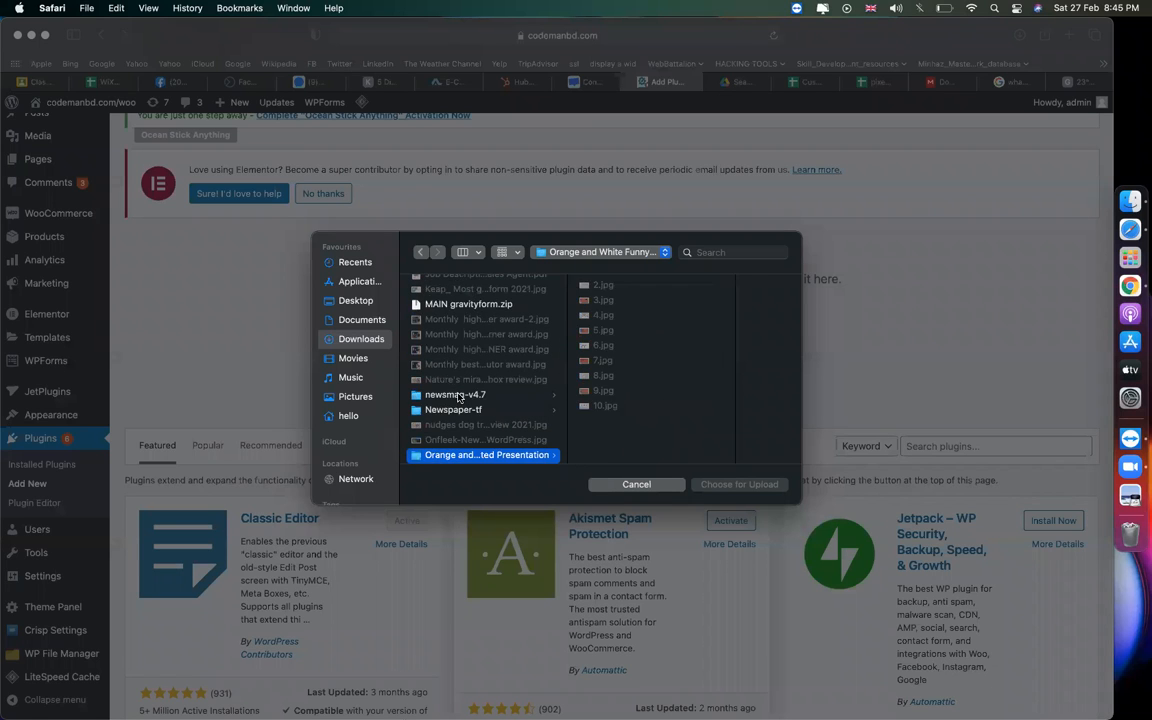
pyautogui.press('Down')
pyautogui.press('Return')
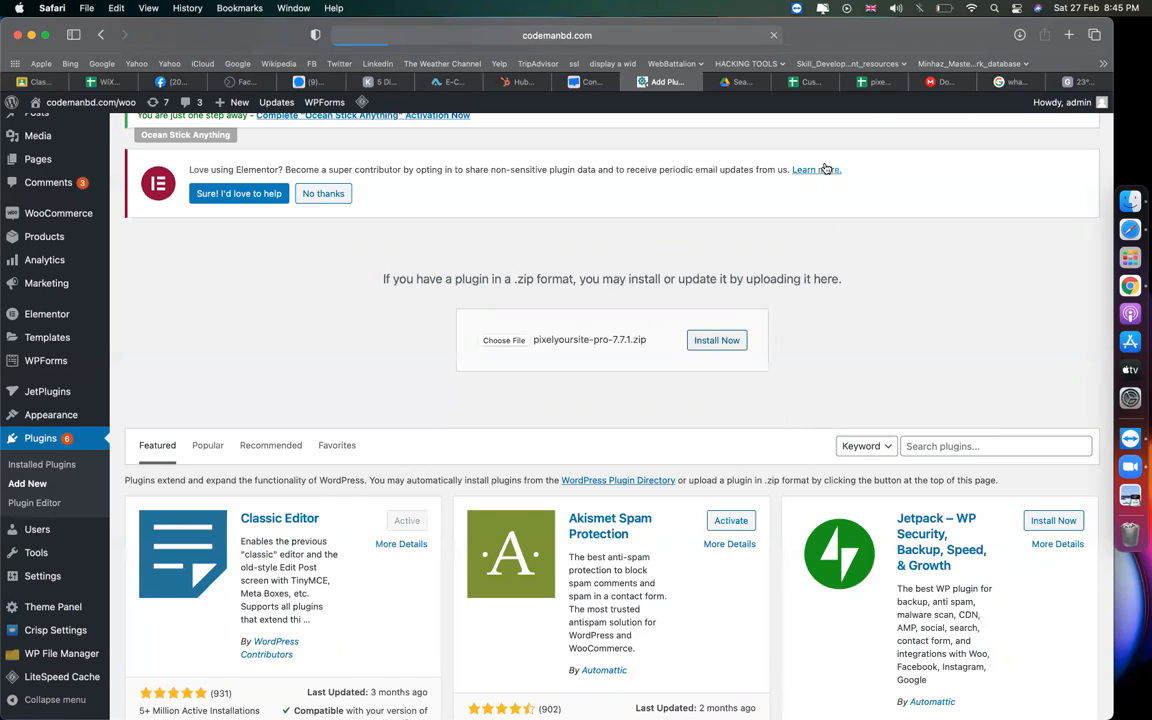
# Step: Open the Facebook Events Manager link from the spreadsheet on Facebook pixel integration by PixelYourSite
pyautogui.click(145, 84)
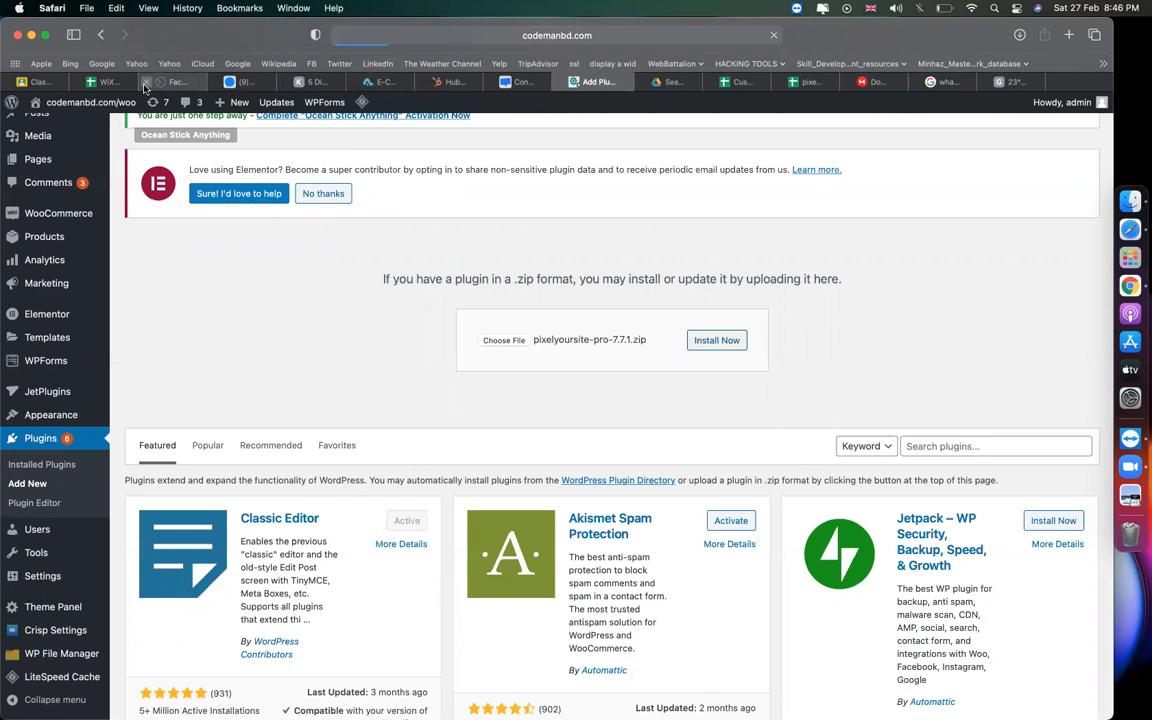
pyautogui.press('super+z')
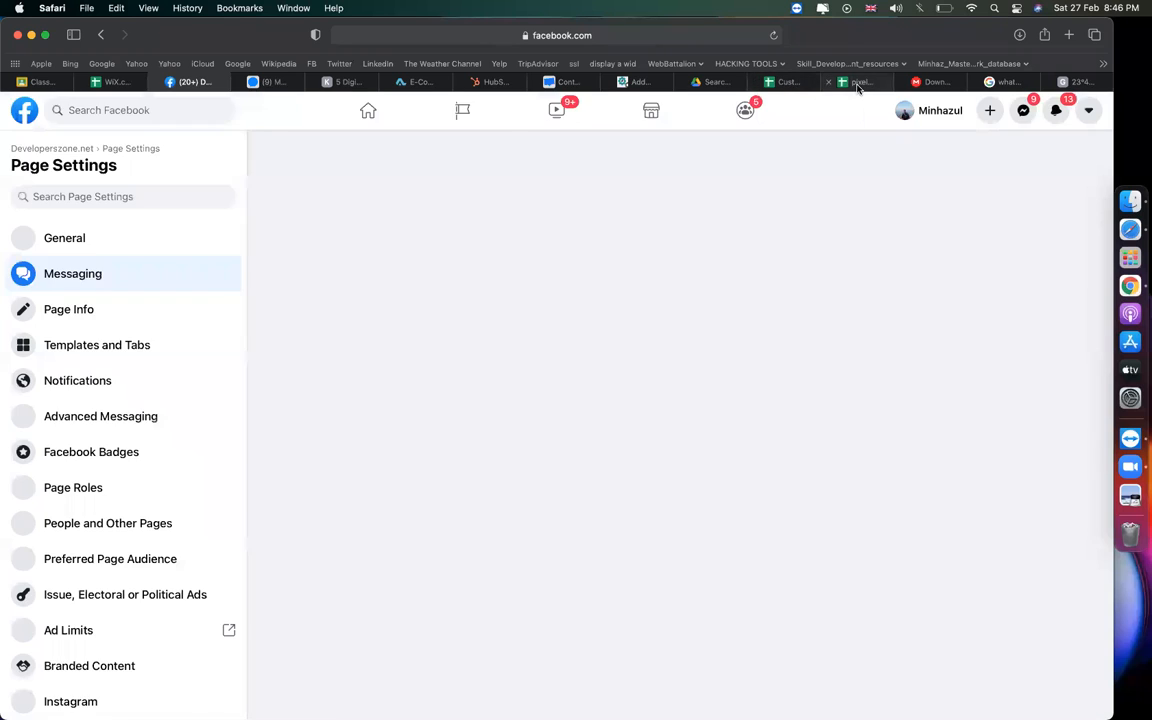
pyautogui.click(850, 82)
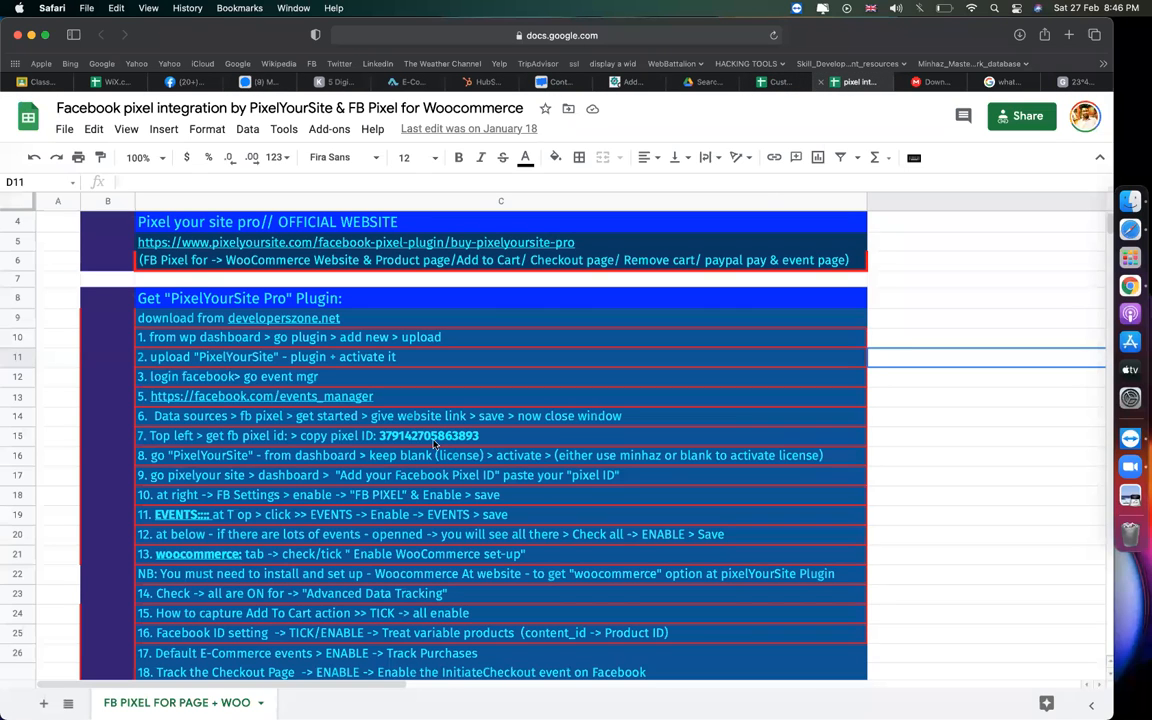
pyautogui.click(232, 398)
pyautogui.click(250, 425)
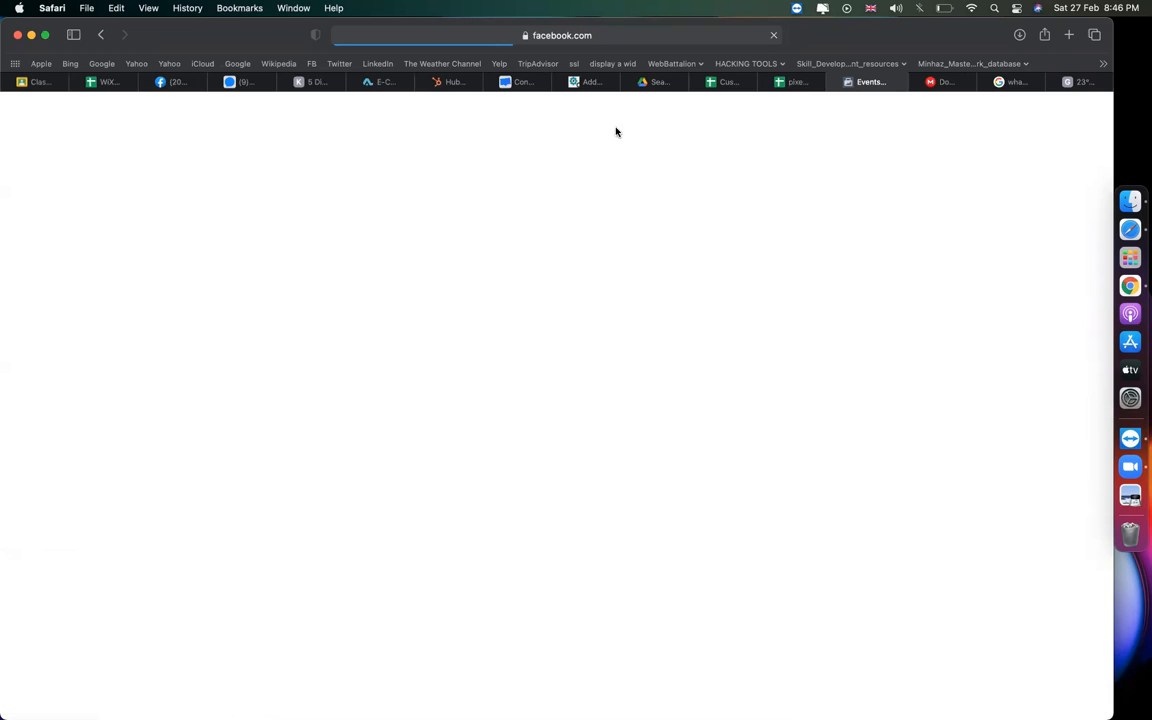
# Step: Close the MEGA download page, the Google Drive search page and the customer chat spreadsheet
pyautogui.click(916, 86)
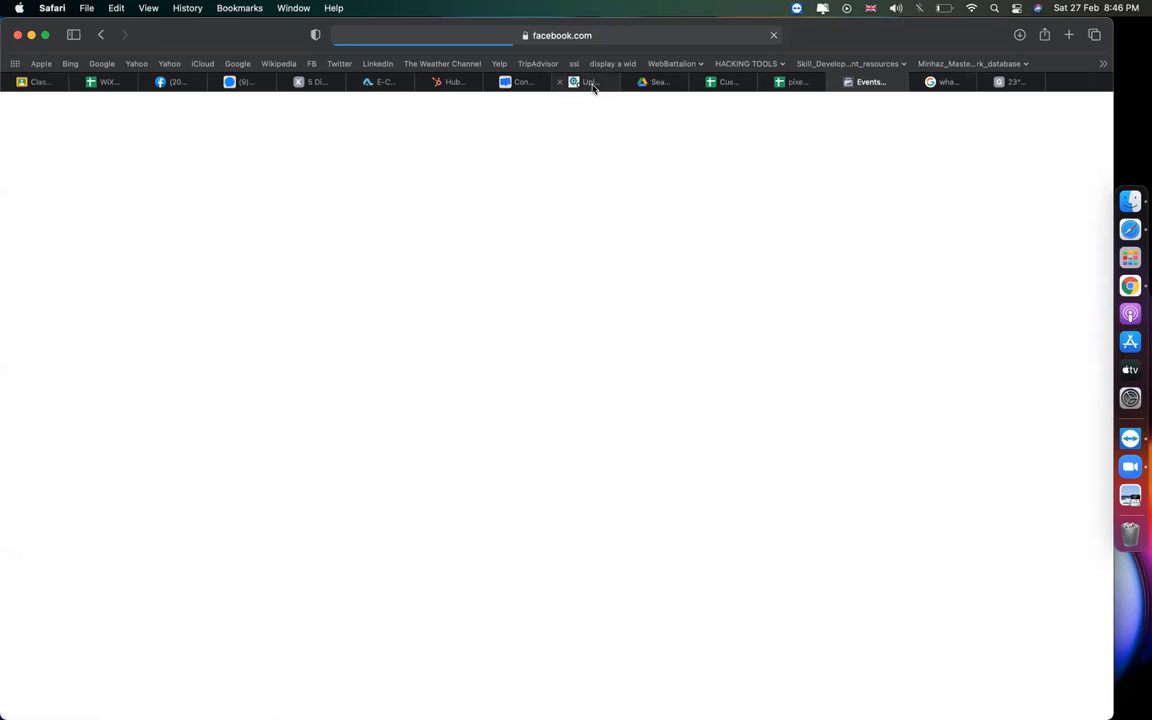
pyautogui.click(590, 83)
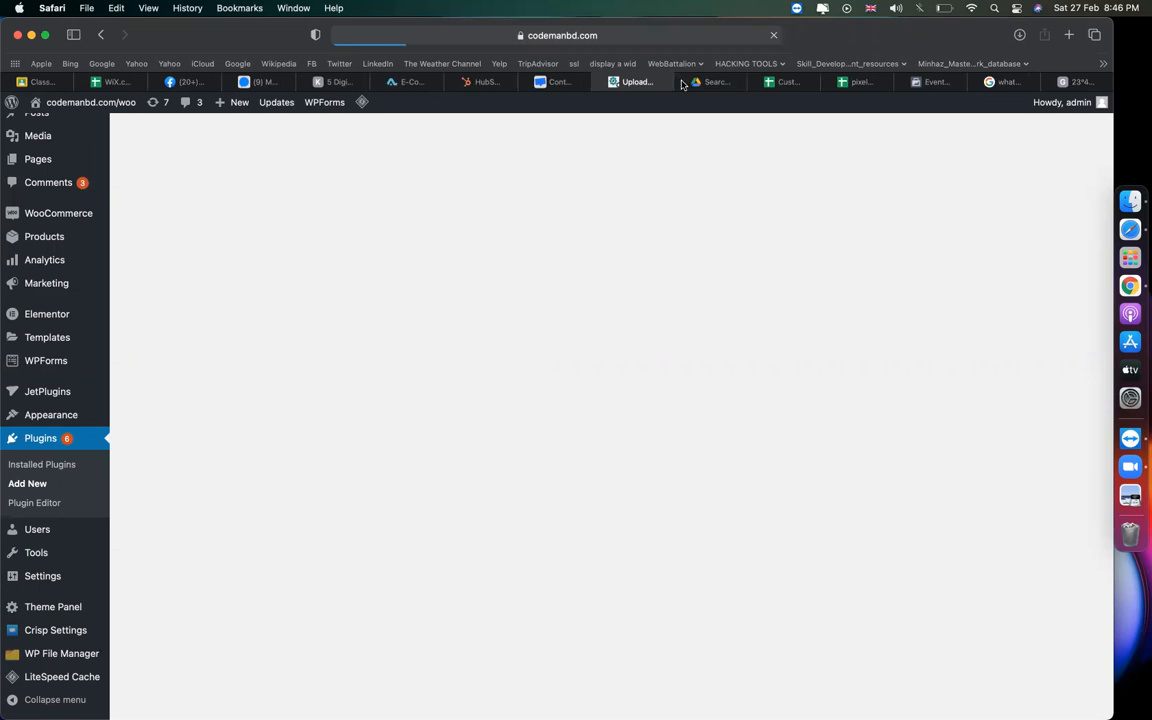
pyautogui.click(734, 86)
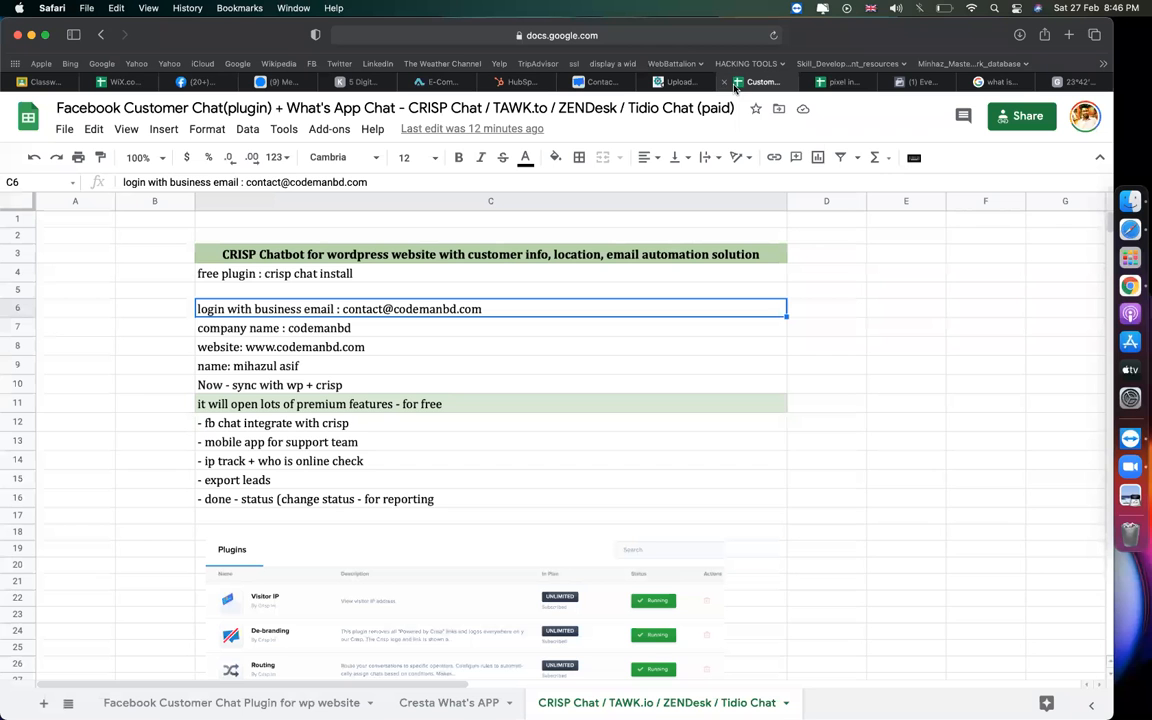
pyautogui.click(723, 84)
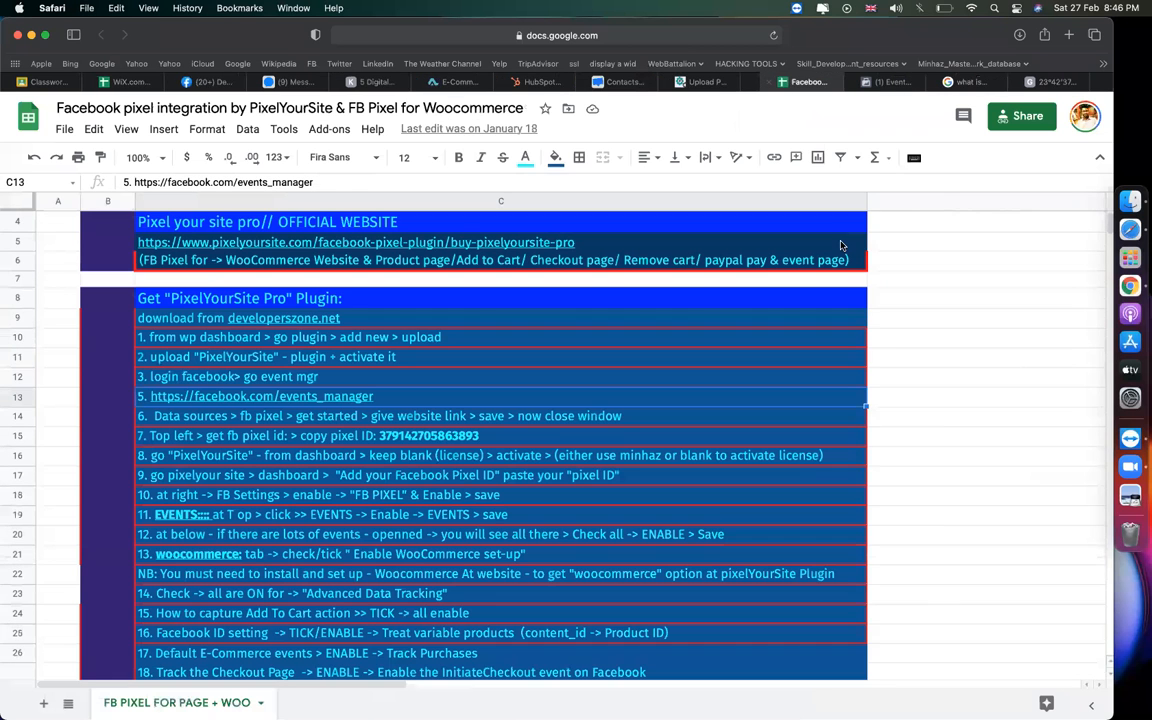
# Step: Activate the uploaded PixelYourSite Pro plugin from its WordPress installation page
pyautogui.click(738, 83)
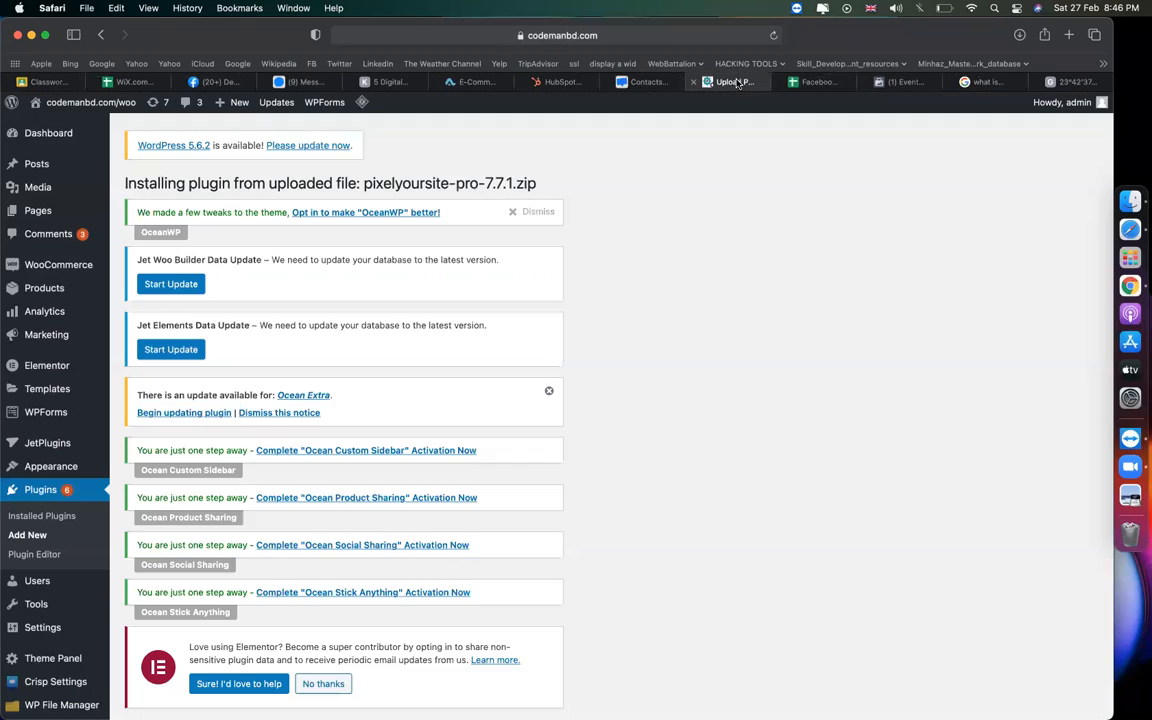
pyautogui.scroll(-3, 500, 500)
pyautogui.click(163, 657)
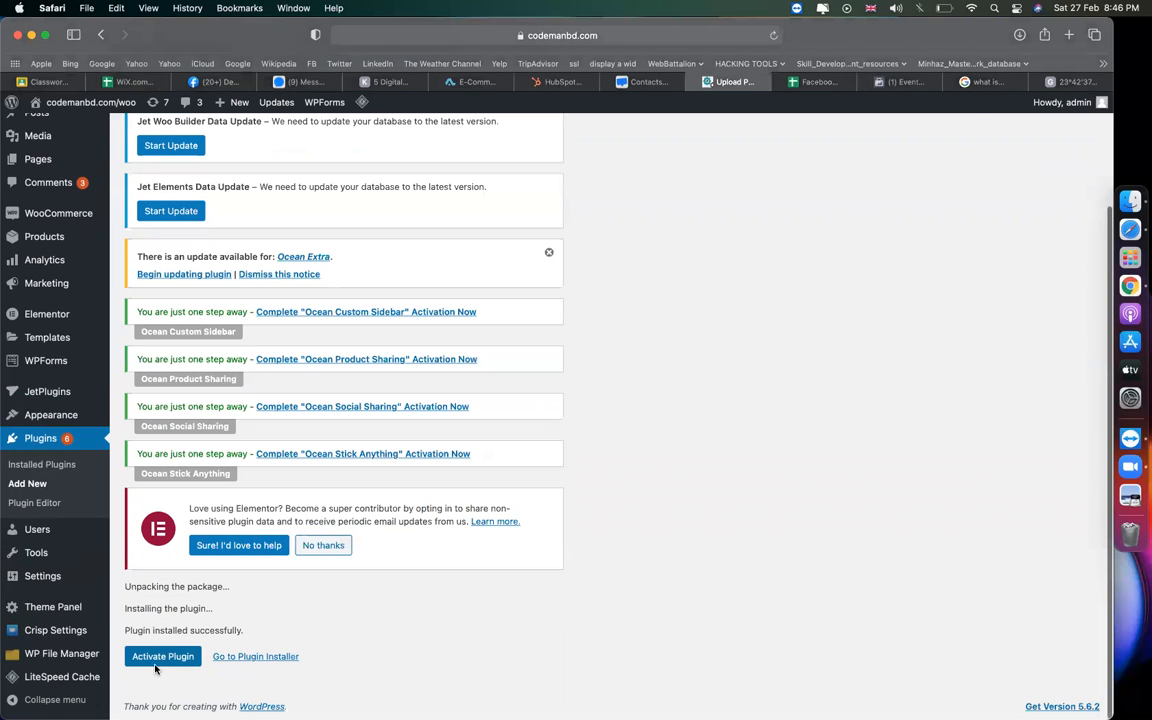
# Step: Copy the ID of the first data source listed in Facebook Events Manager
pyautogui.click(815, 82)
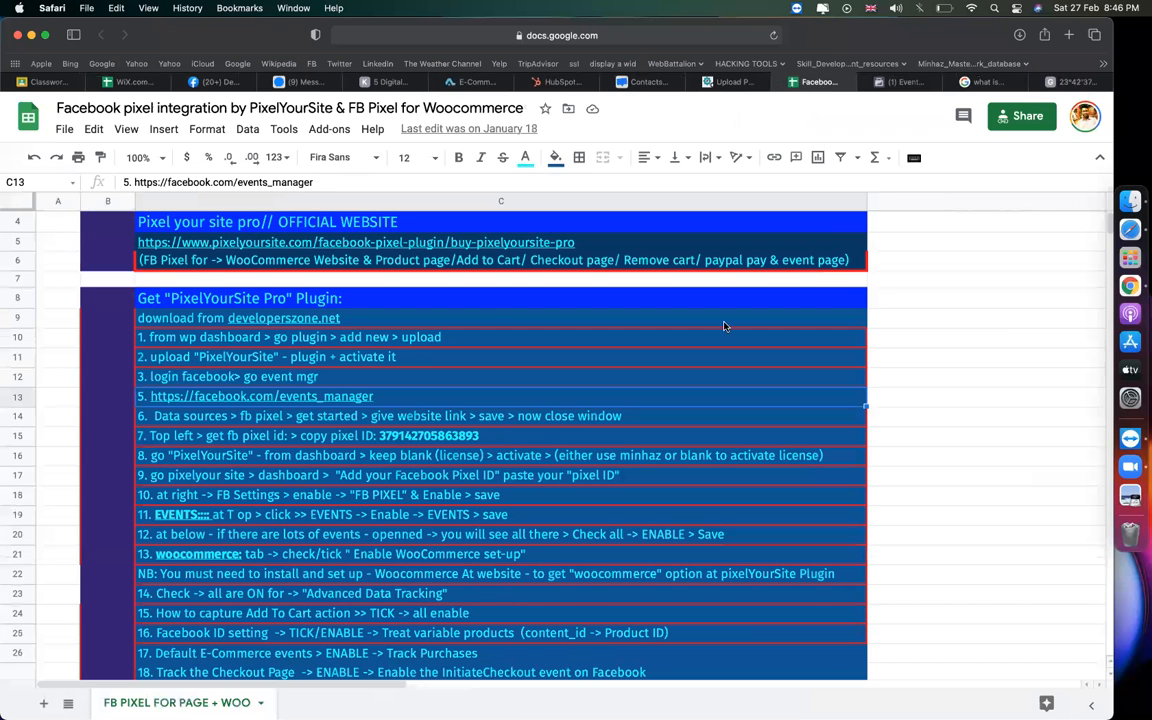
pyautogui.click(895, 82)
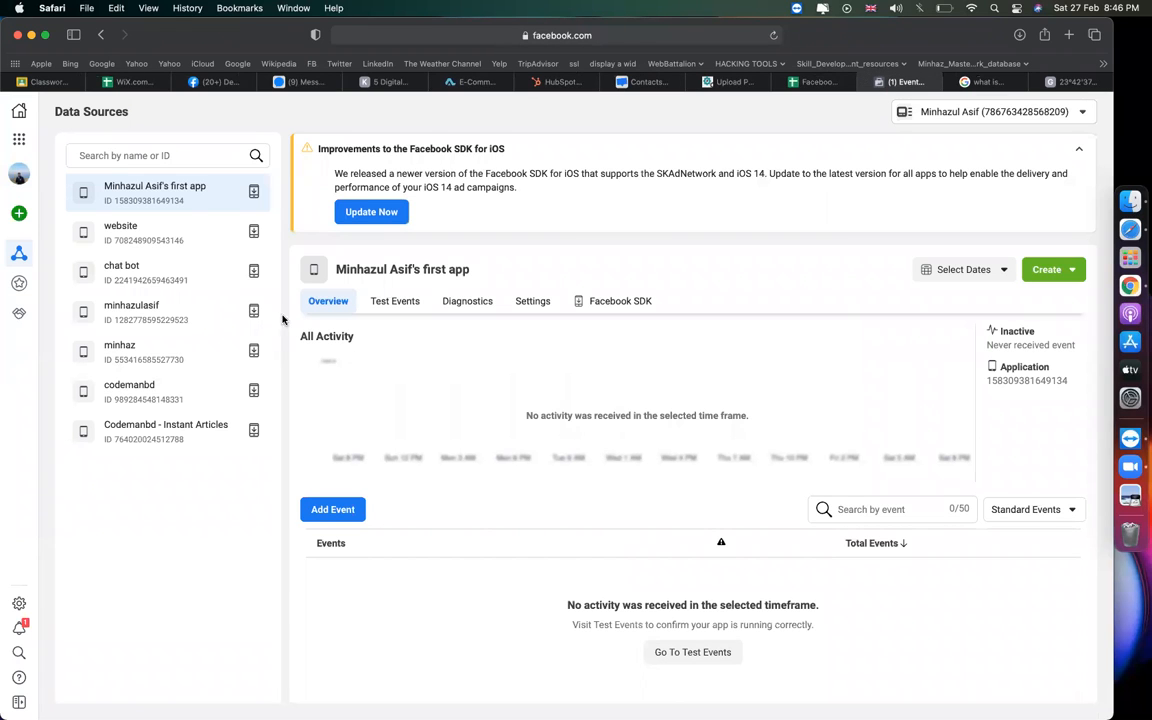
pyautogui.click(142, 204)
pyautogui.doubleClick(147, 201)
pyautogui.rightClick(150, 201)
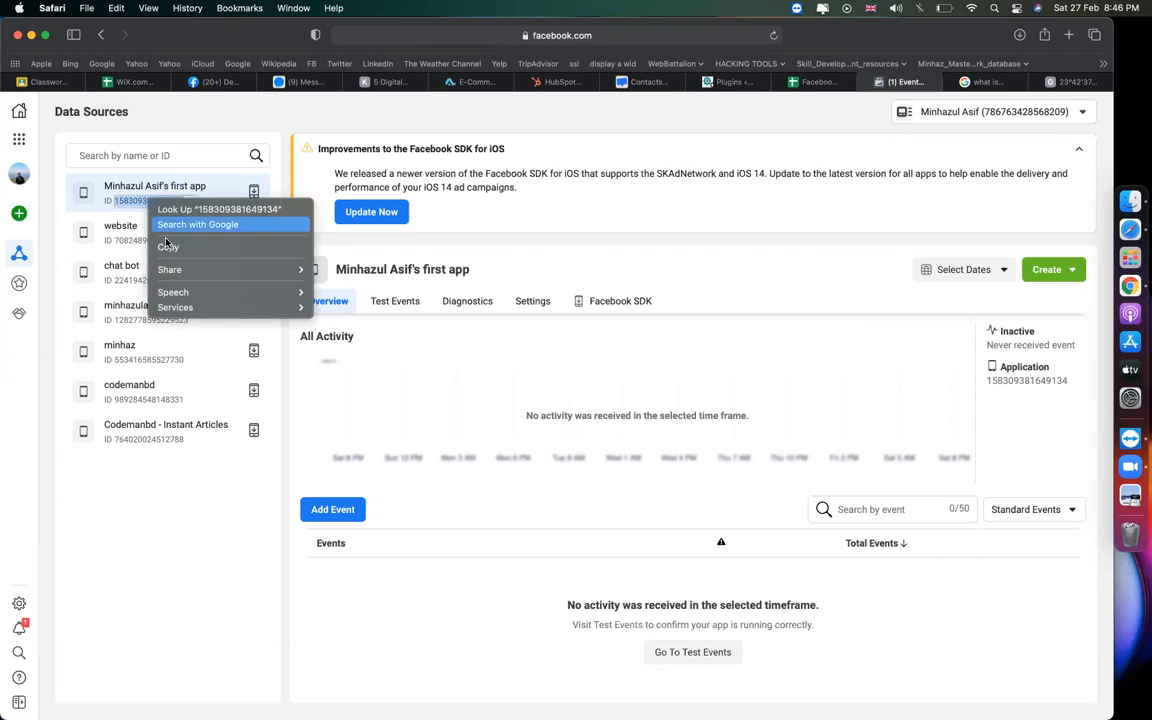
pyautogui.click(168, 245)
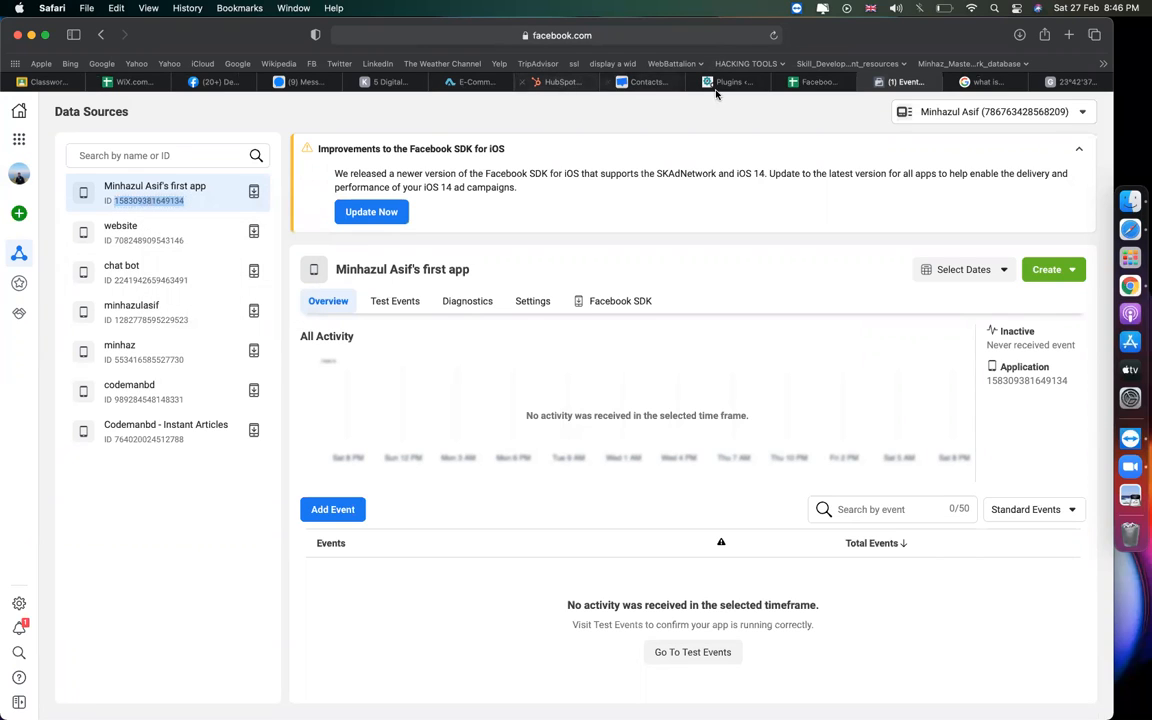
# Step: Find PixelYourSite PRO among the installed WordPress plugins and open its license settings
pyautogui.moveTo(729, 82)
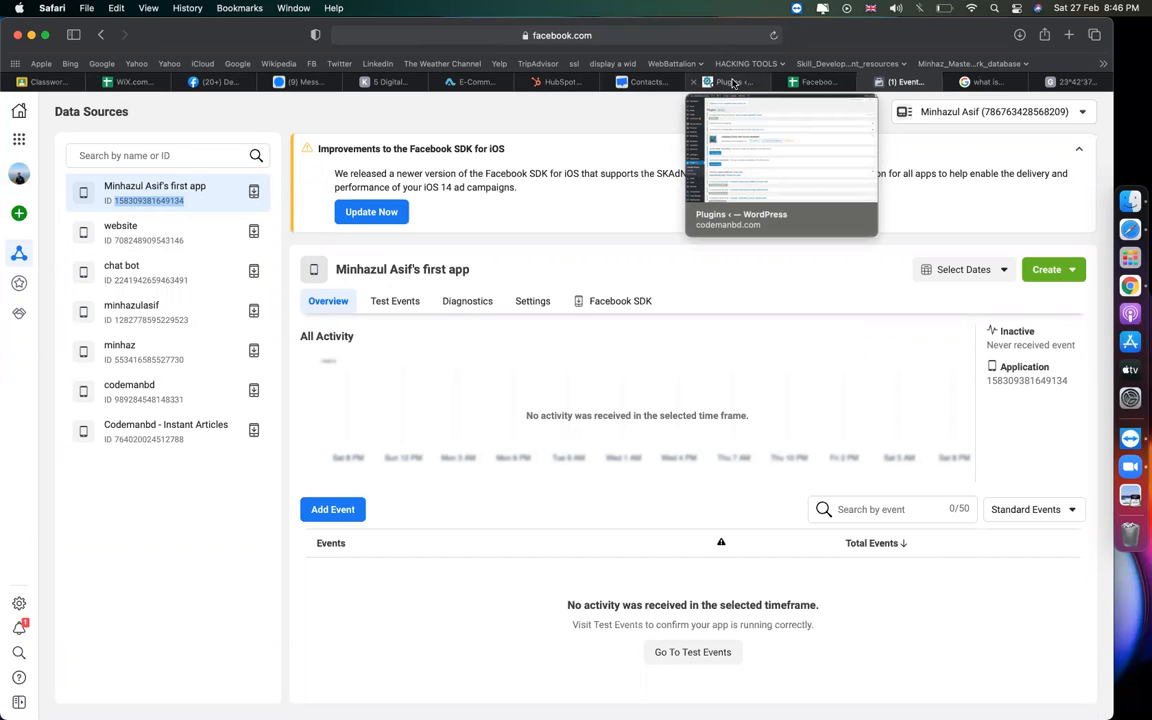
pyautogui.click(733, 82)
pyautogui.scroll(-10, 648, 273)
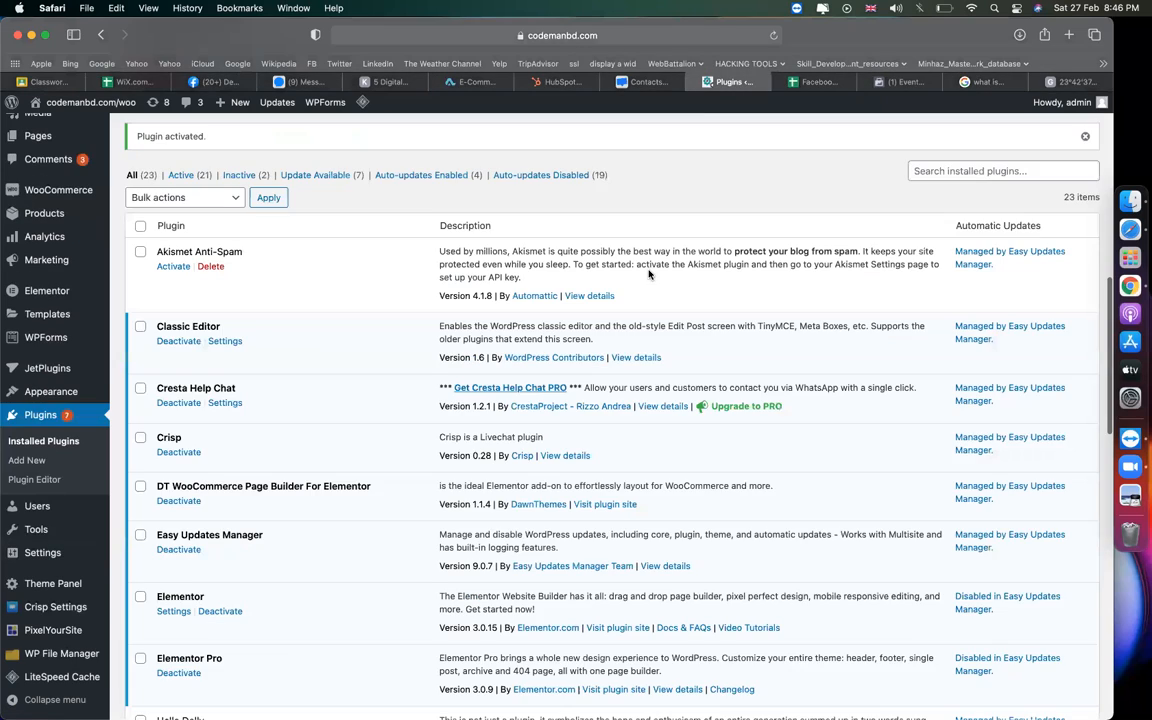
pyautogui.scroll(-10, 166, 303)
pyautogui.click(45, 630)
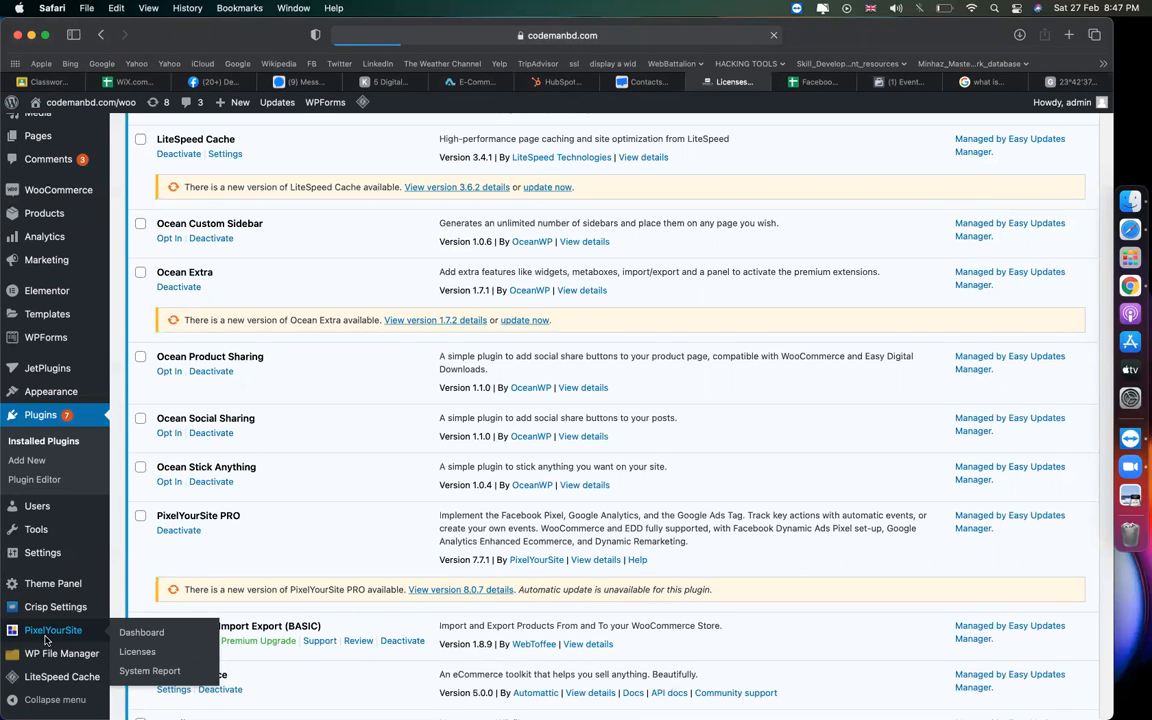
# Step: Activate the PixelYourSite PRO license with the key field left blank and save the license settings
pyautogui.scroll(-4, 256, 606)
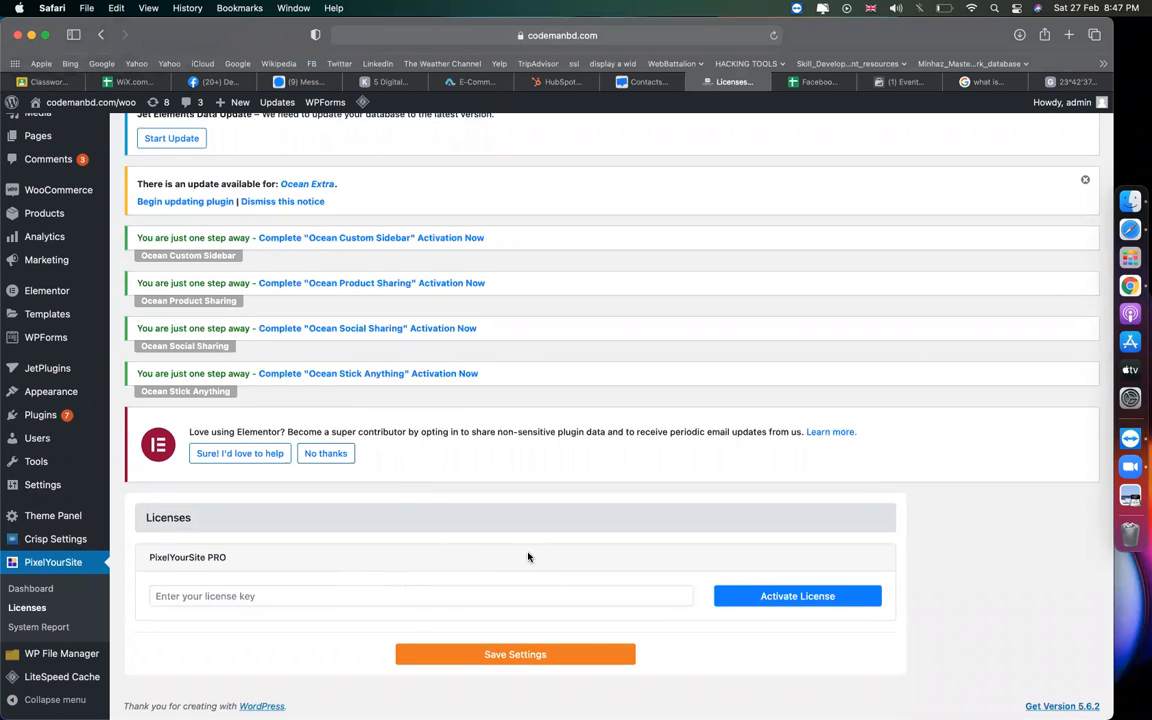
pyautogui.click(784, 597)
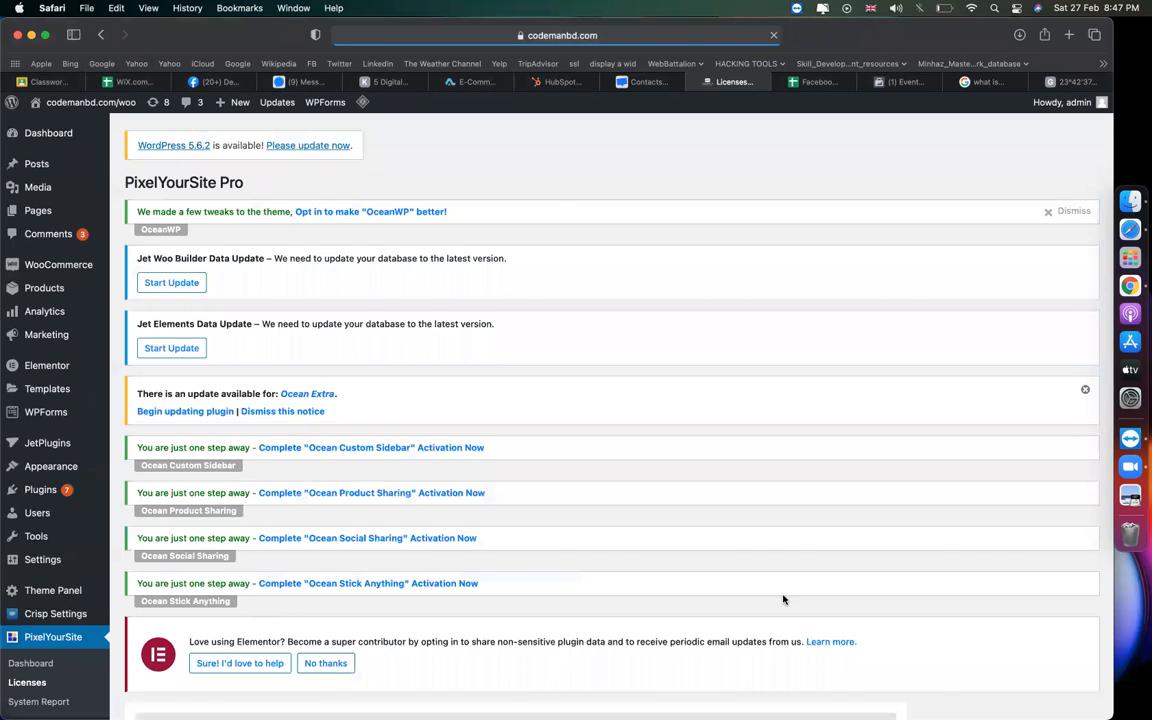
pyautogui.scroll(-6, 745, 581)
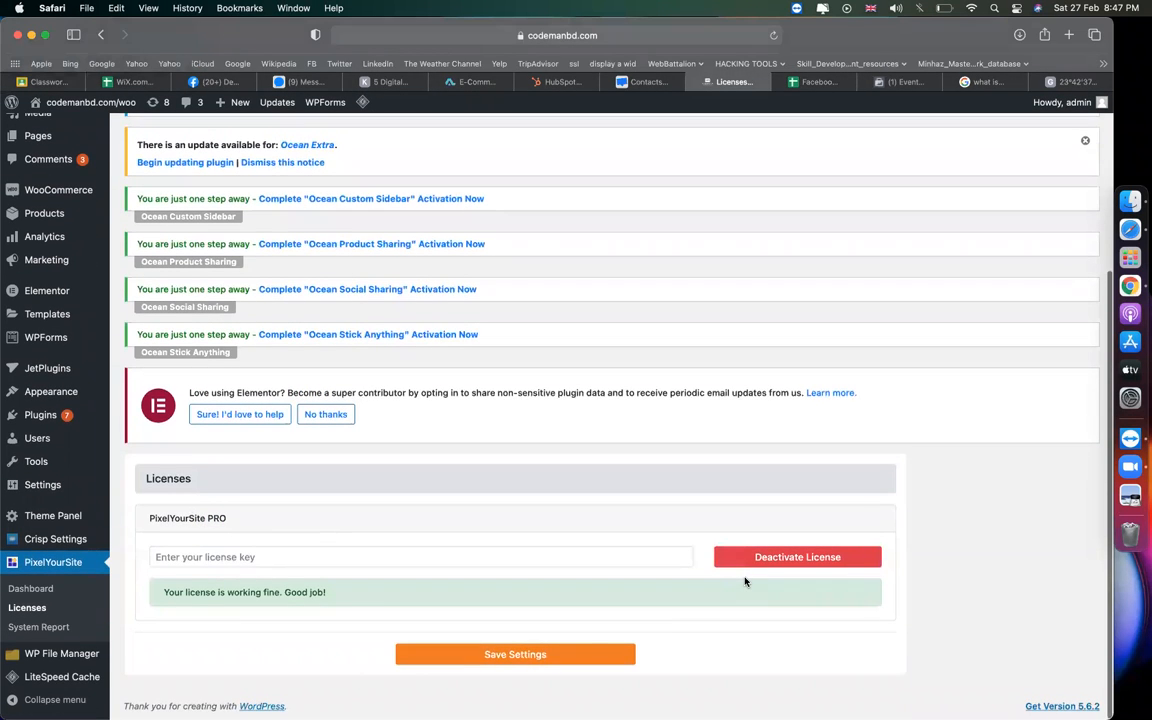
pyautogui.click(545, 655)
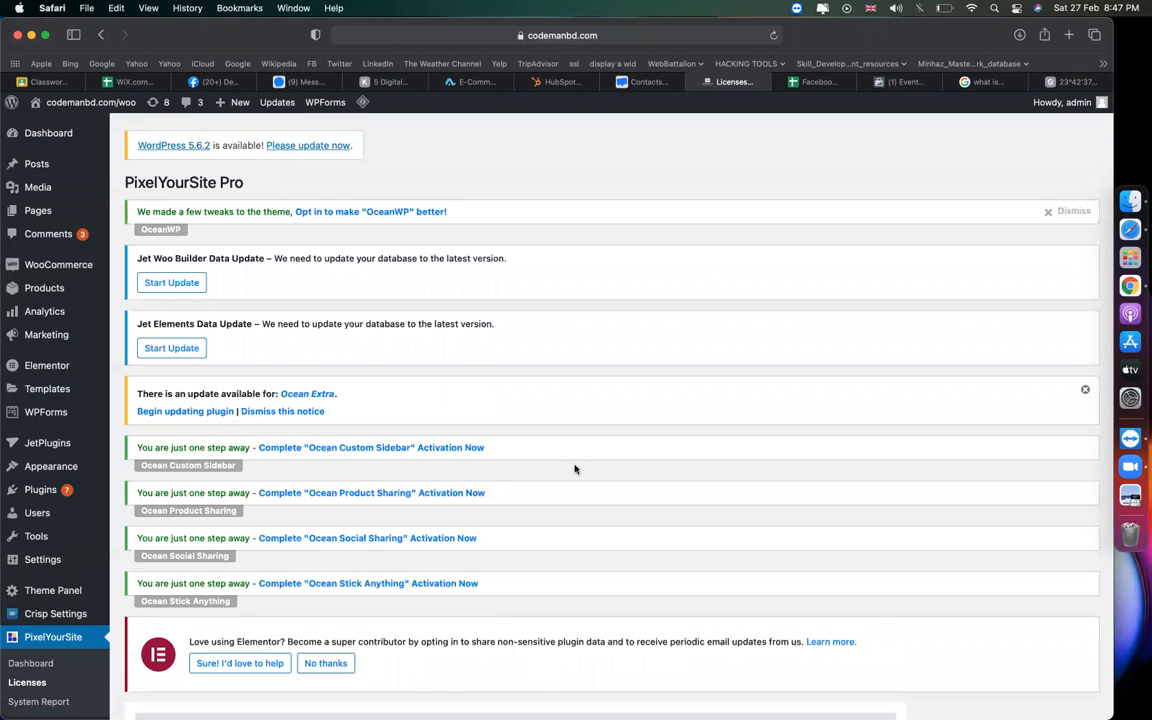
pyautogui.scroll(-4, 575, 469)
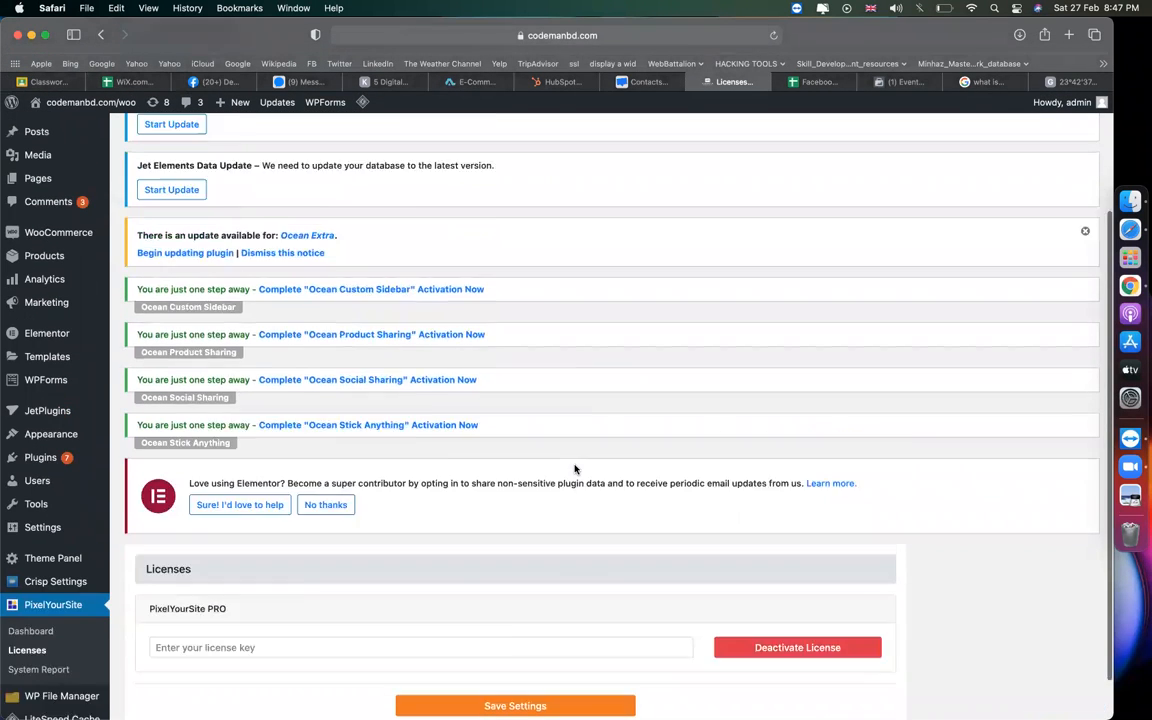
pyautogui.scroll(4, 573, 468)
pyautogui.scroll(-5, 573, 468)
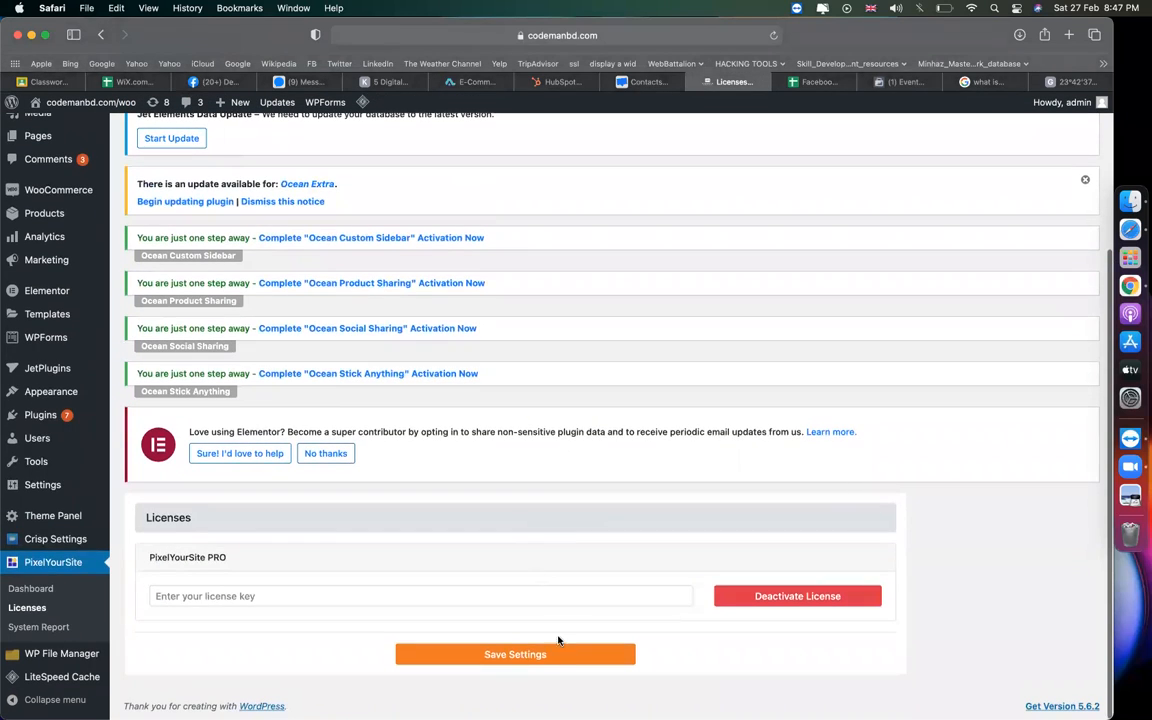
pyautogui.click(533, 655)
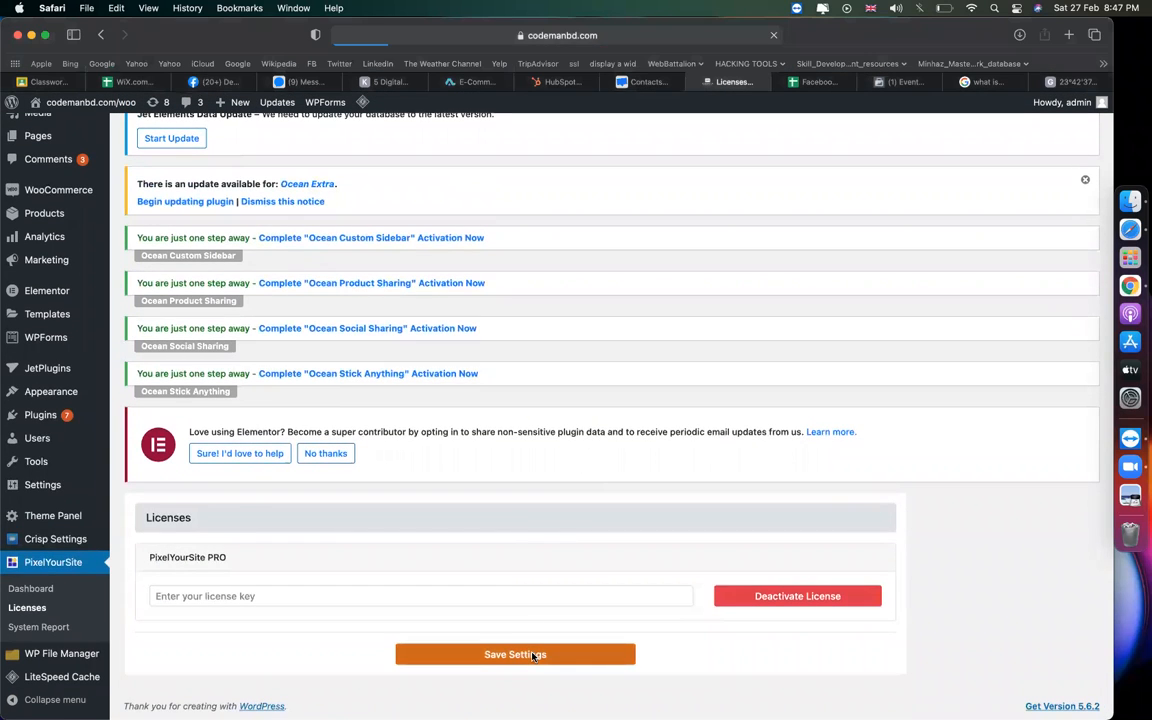
pyautogui.scroll(-5, 533, 656)
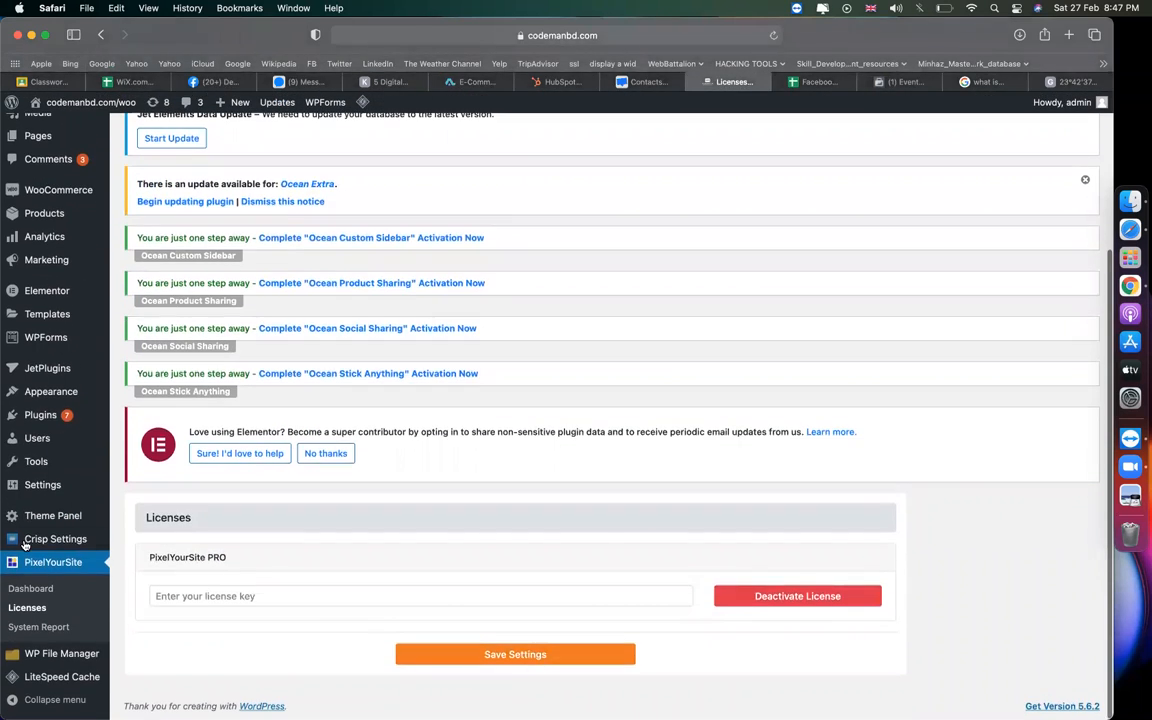
# Step: Paste the copied data source ID as the Facebook Pixel ID on the PixelYourSite dashboard and save the settings
pyautogui.click(38, 590)
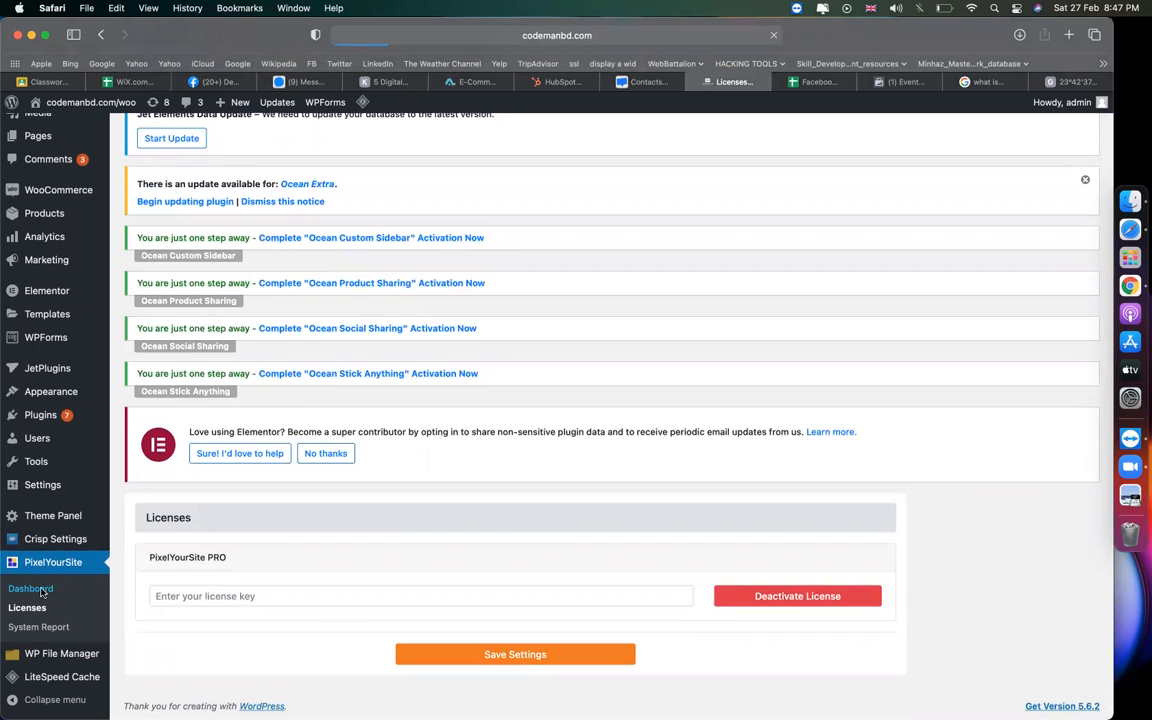
pyautogui.scroll(-2, 427, 476)
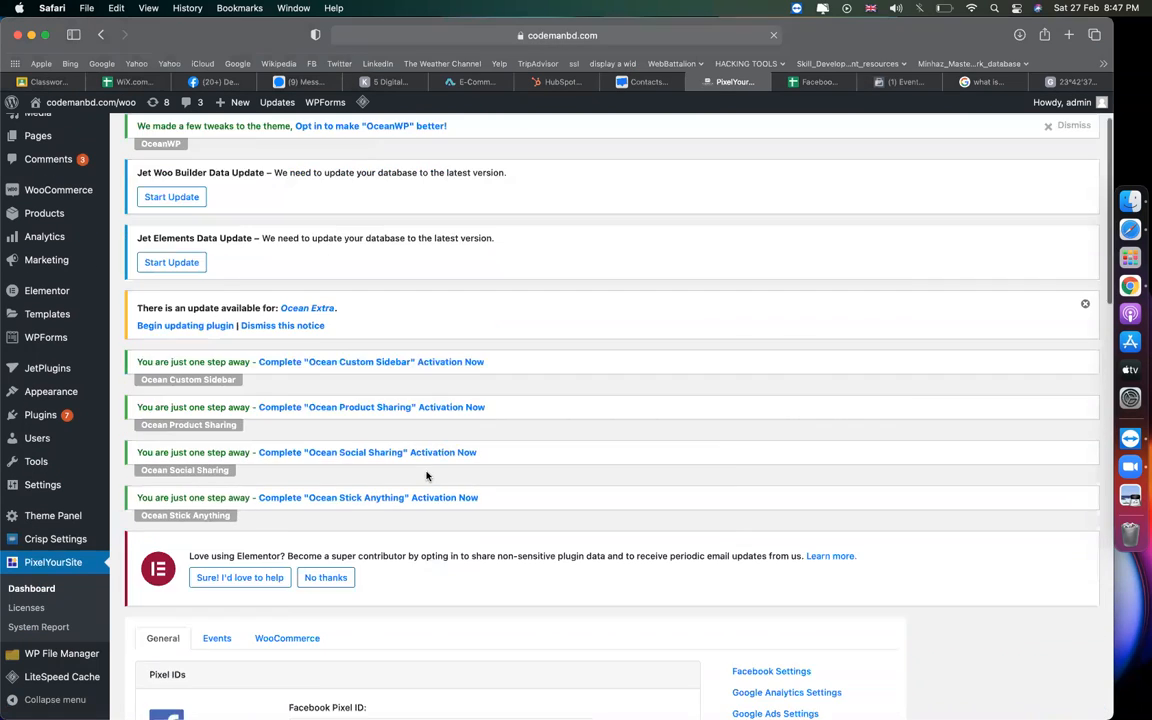
pyautogui.scroll(-5, 427, 476)
pyautogui.click(350, 259)
pyautogui.press('super+v')
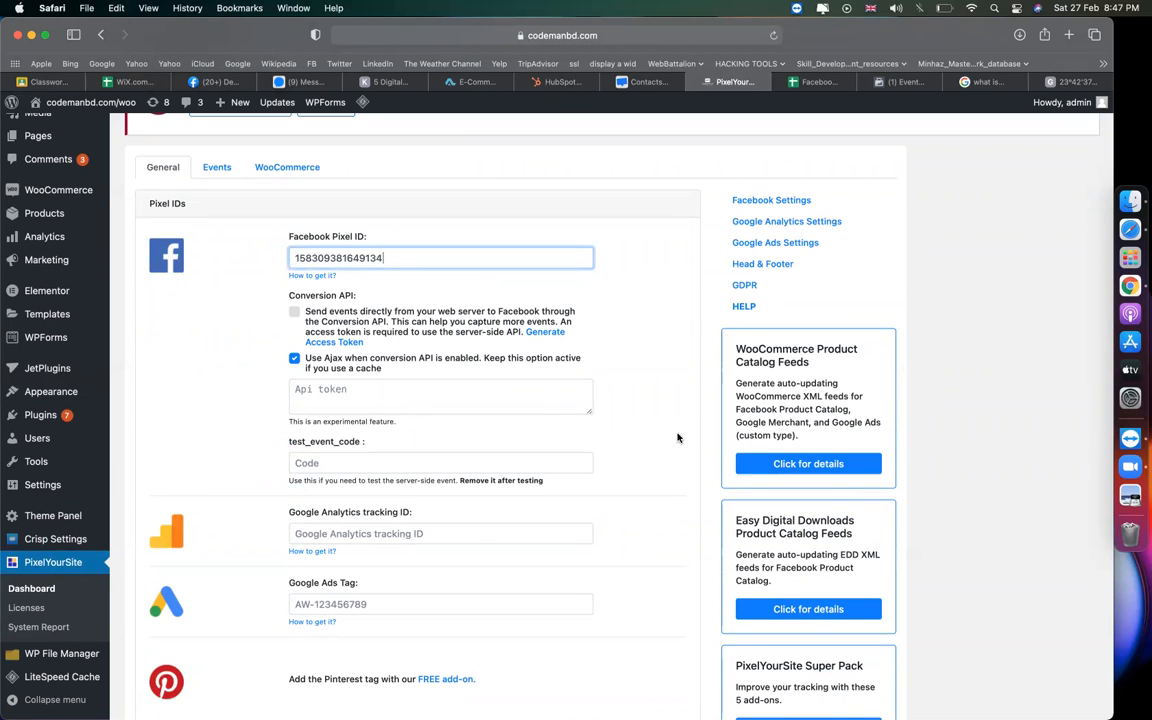
pyautogui.scroll(-15, 677, 437)
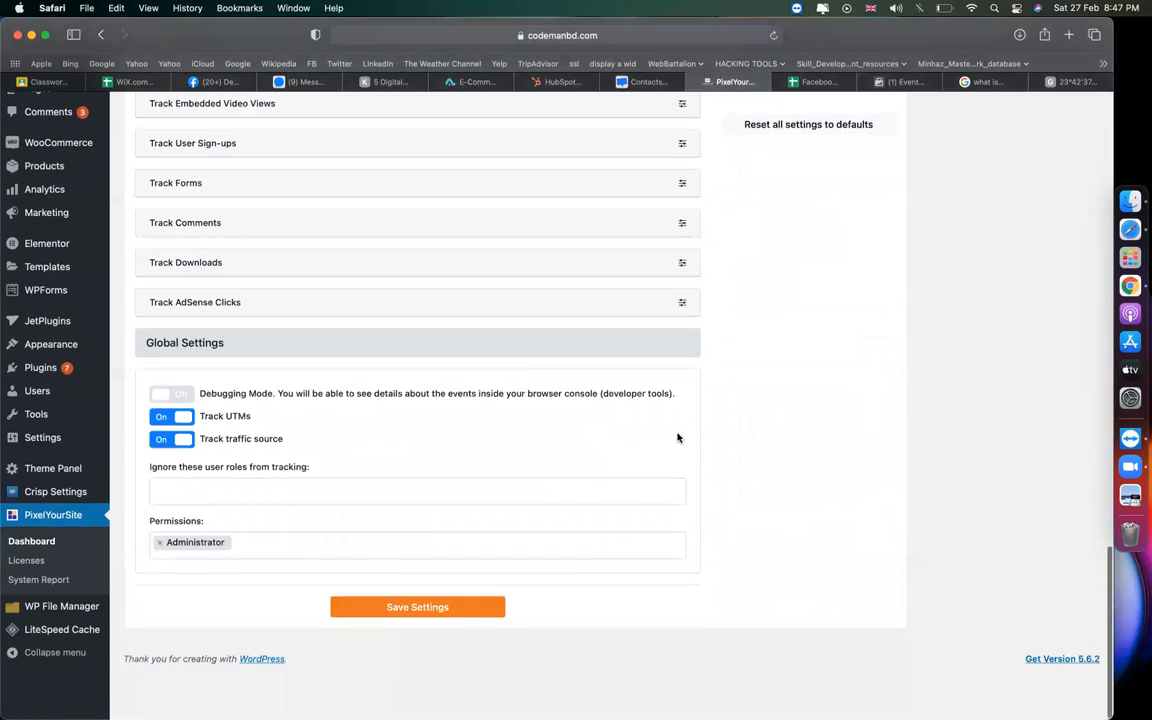
pyautogui.click(432, 652)
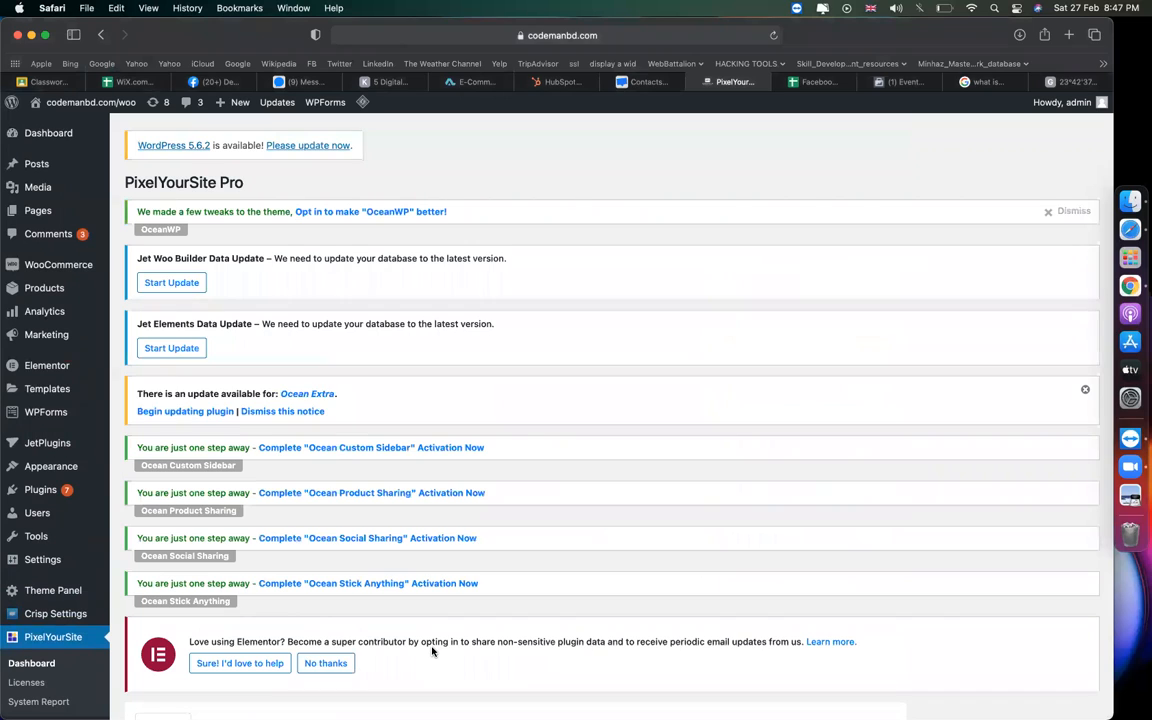
# Step: Check the Facebook pixel integration spreadsheet for the setup instructions that follow entering the pixel ID
pyautogui.scroll(-10, 432, 651)
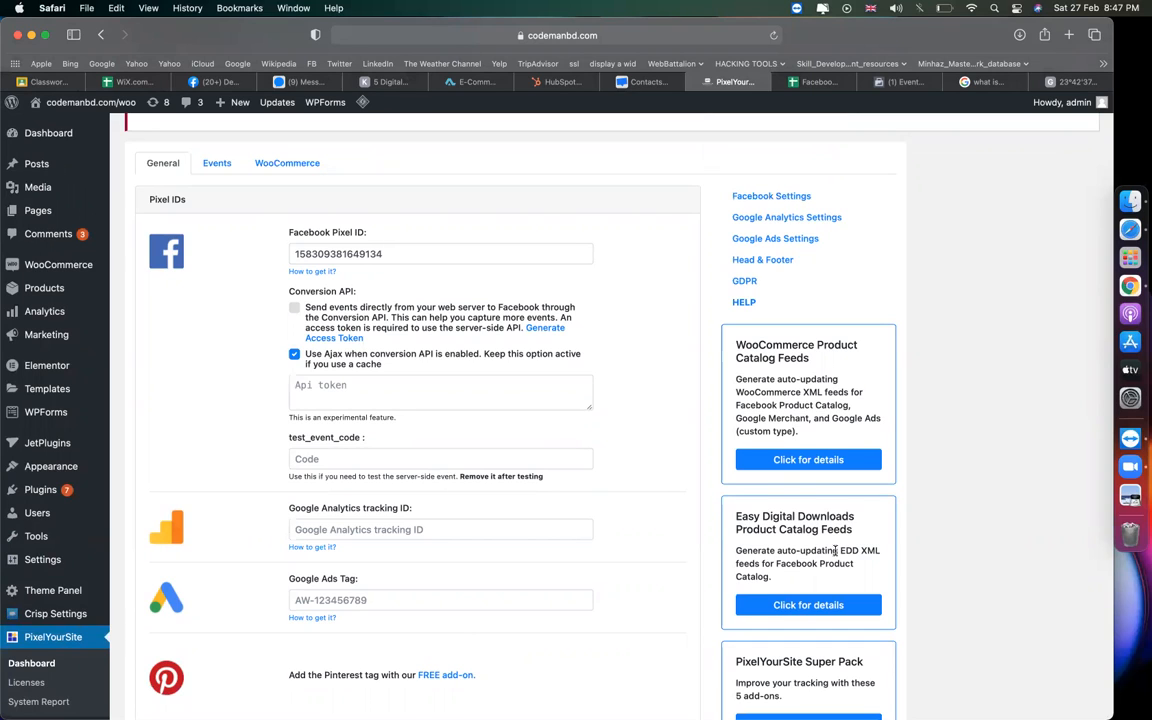
pyautogui.click(815, 82)
pyautogui.scroll(-2, 540, 375)
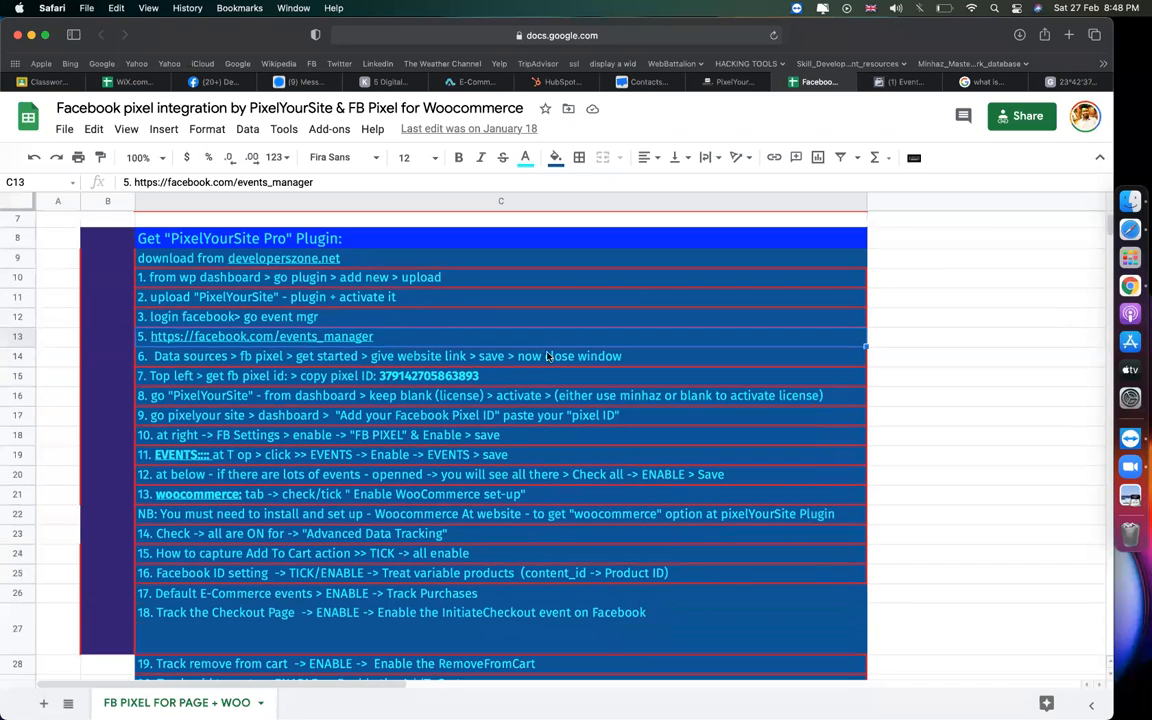
pyautogui.scroll(-5, 590, 392)
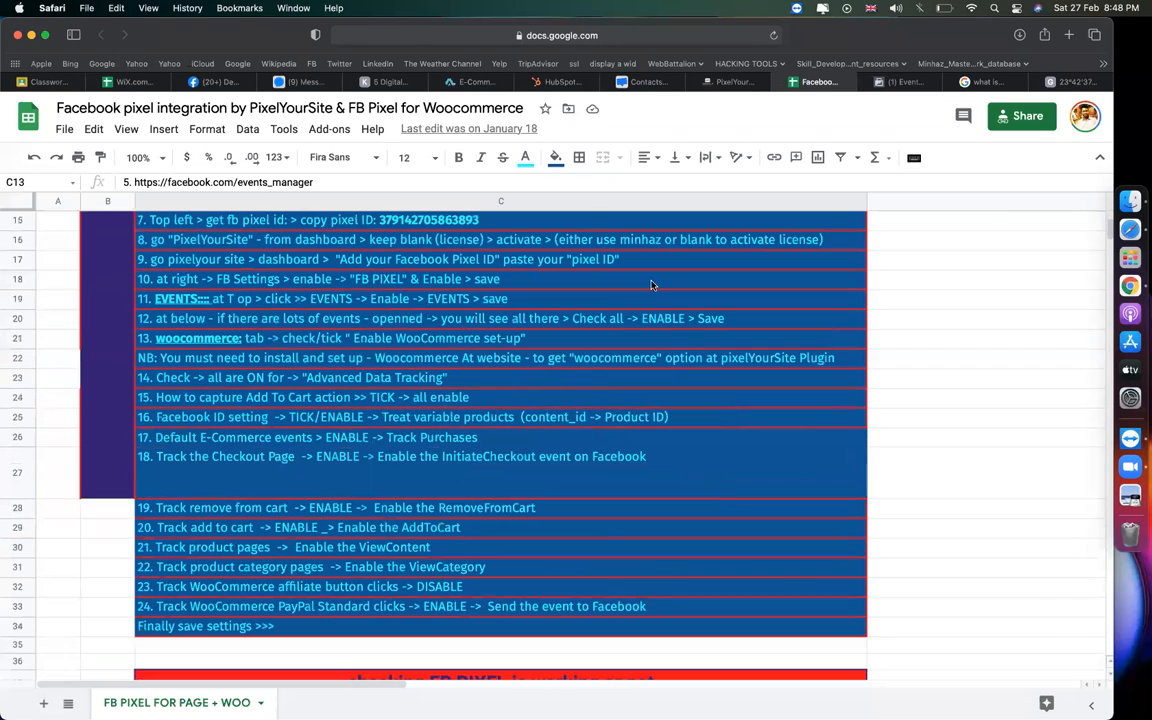
# Step: Return to the PixelYourSite dashboard and check the Enable Facebook Pixel option in the Facebook Settings
pyautogui.click(735, 82)
pyautogui.click(750, 196)
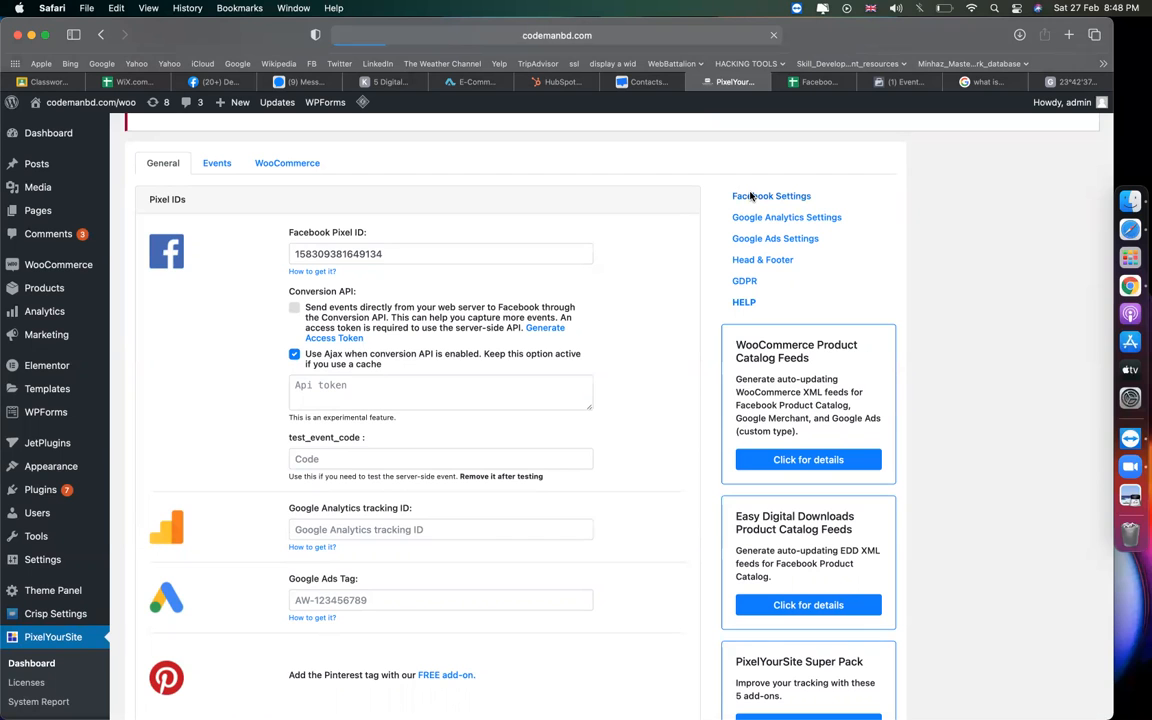
pyautogui.scroll(-10, 749, 300)
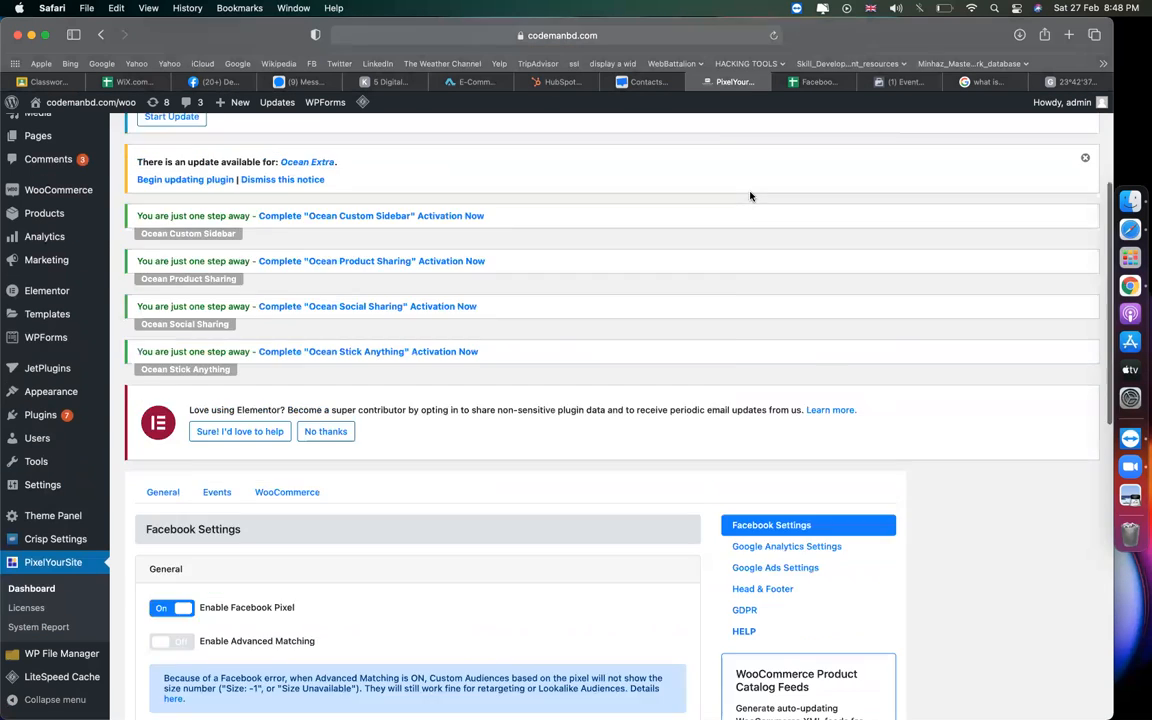
pyautogui.scroll(5, 591, 393)
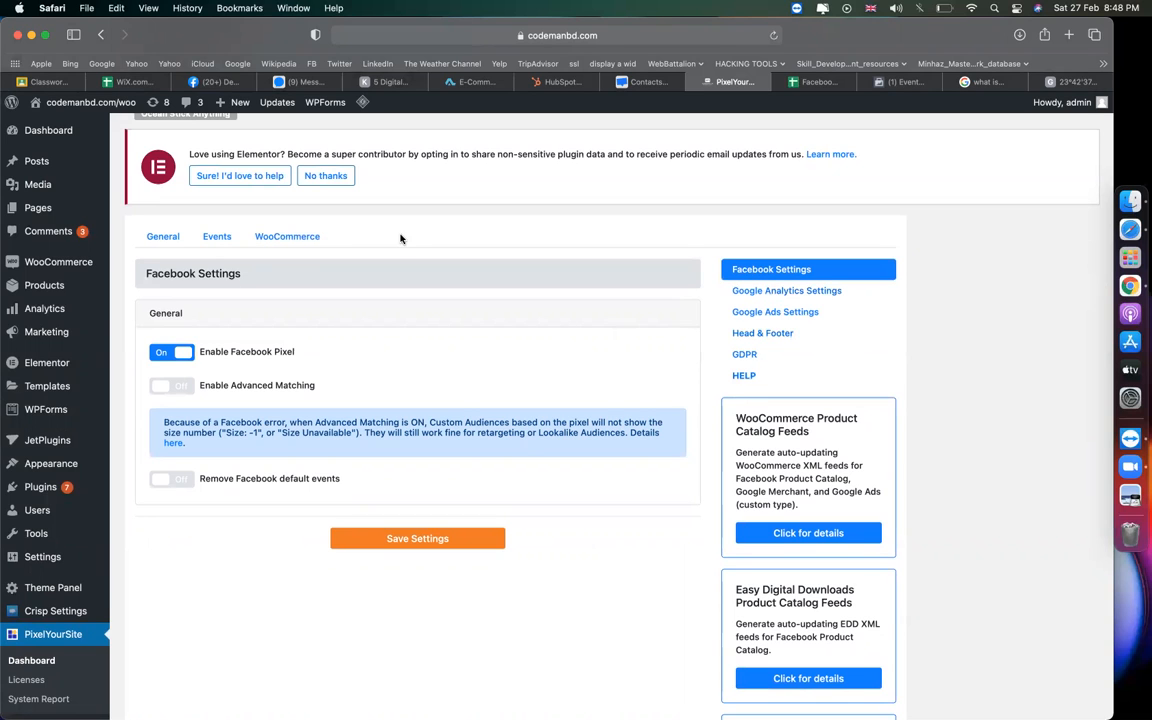
# Step: In the PixelYourSite WooCommerce settings, enable "Treat variable products like simple products" for the Facebook ID setting
pyautogui.click(285, 238)
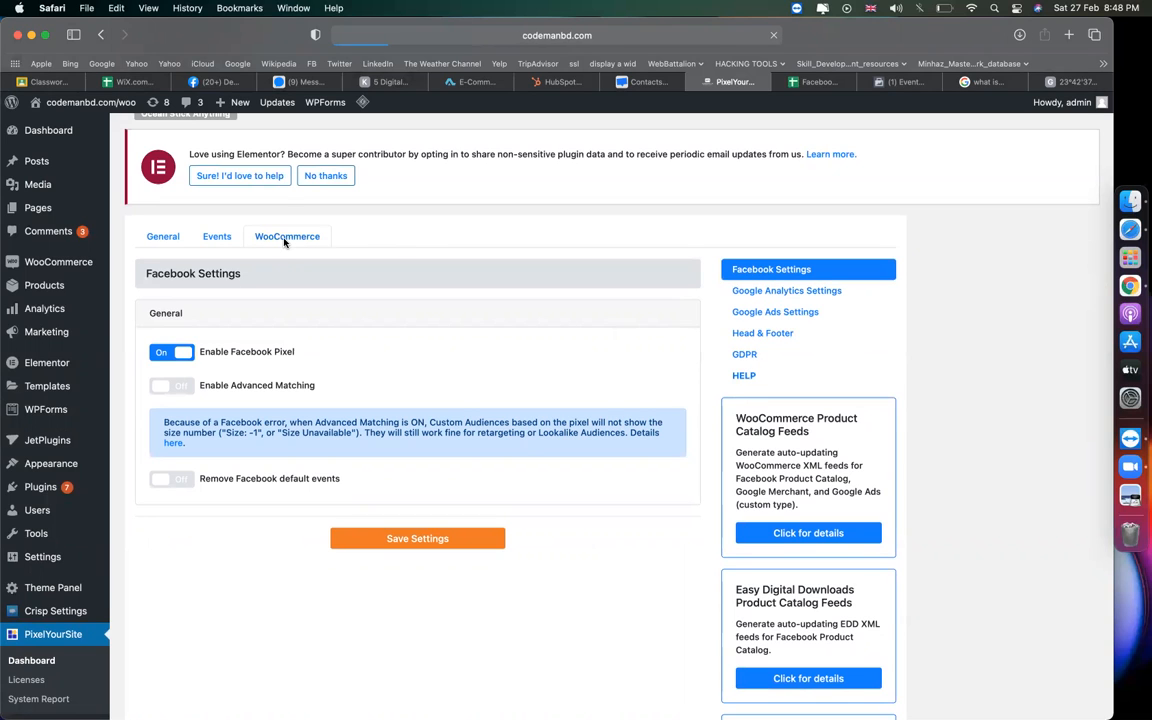
pyautogui.scroll(-10, 430, 352)
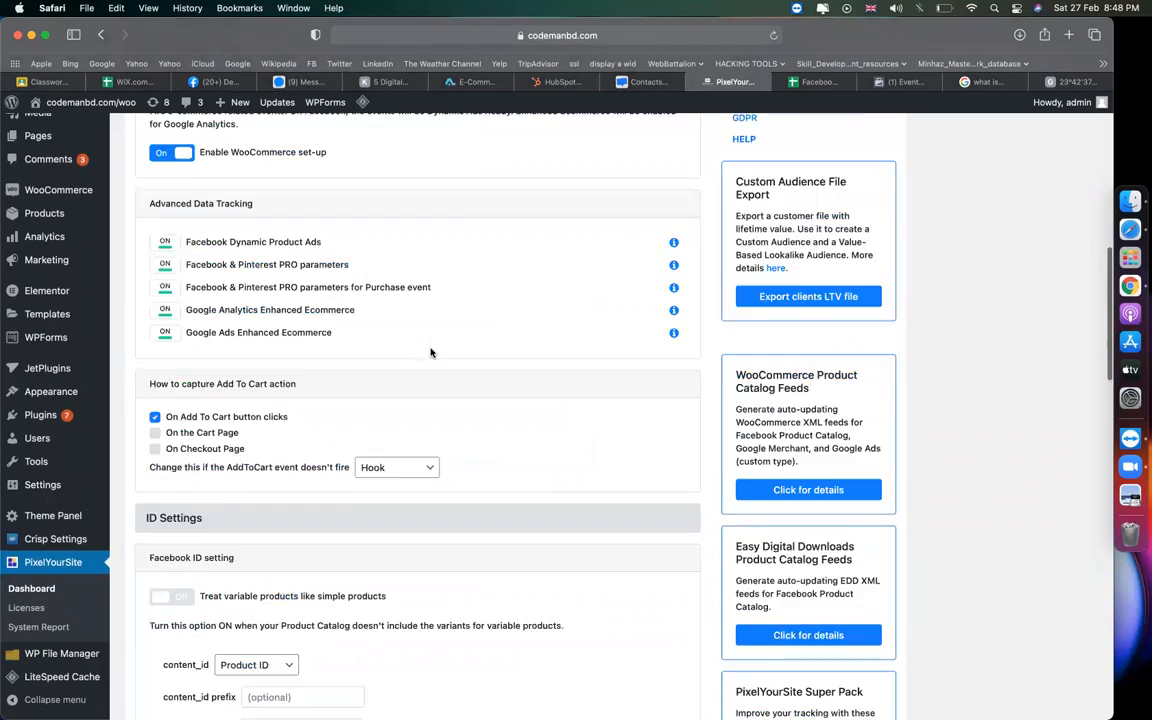
pyautogui.scroll(-4, 430, 352)
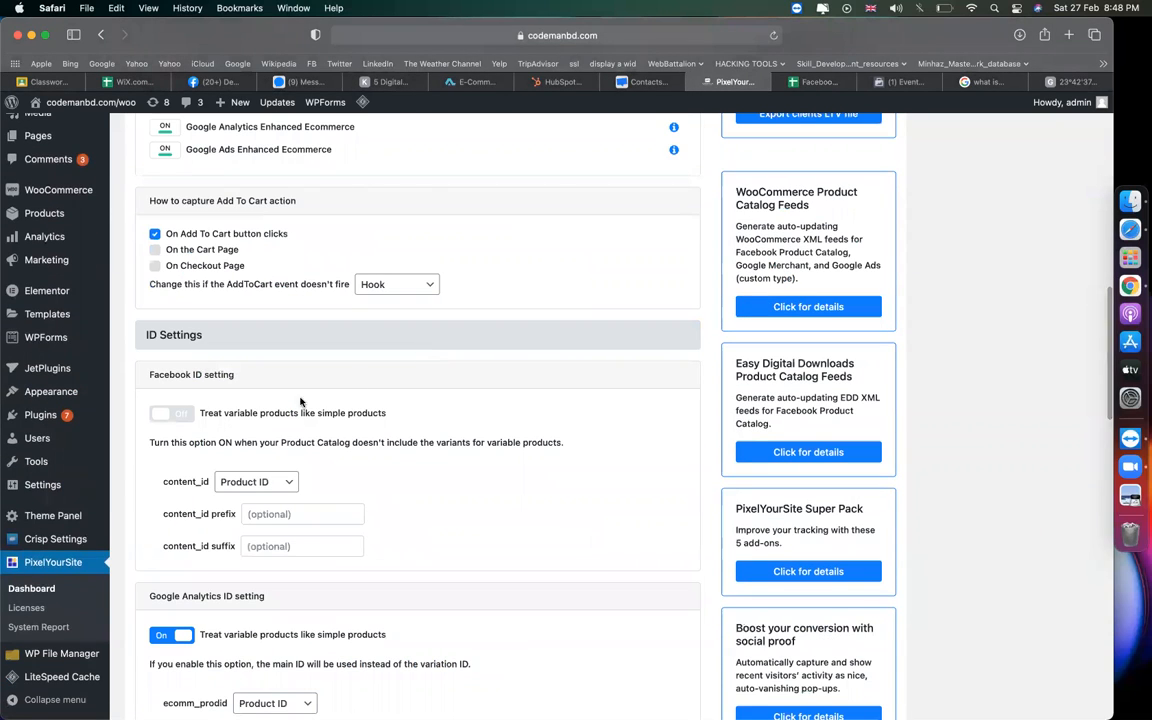
pyautogui.click(170, 413)
# Step: Review the remaining WooCommerce ID, Add To Cart and e-commerce event options, and save the WooCommerce settings
pyautogui.scroll(-6, 313, 472)
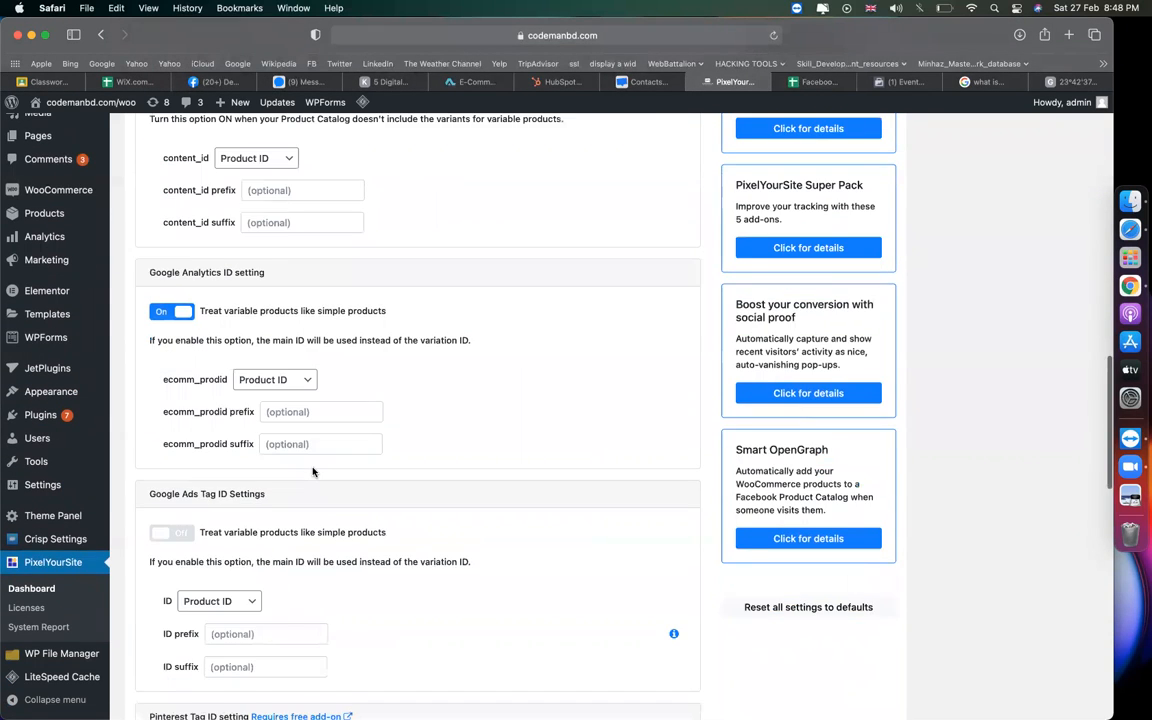
pyautogui.scroll(-12, 313, 472)
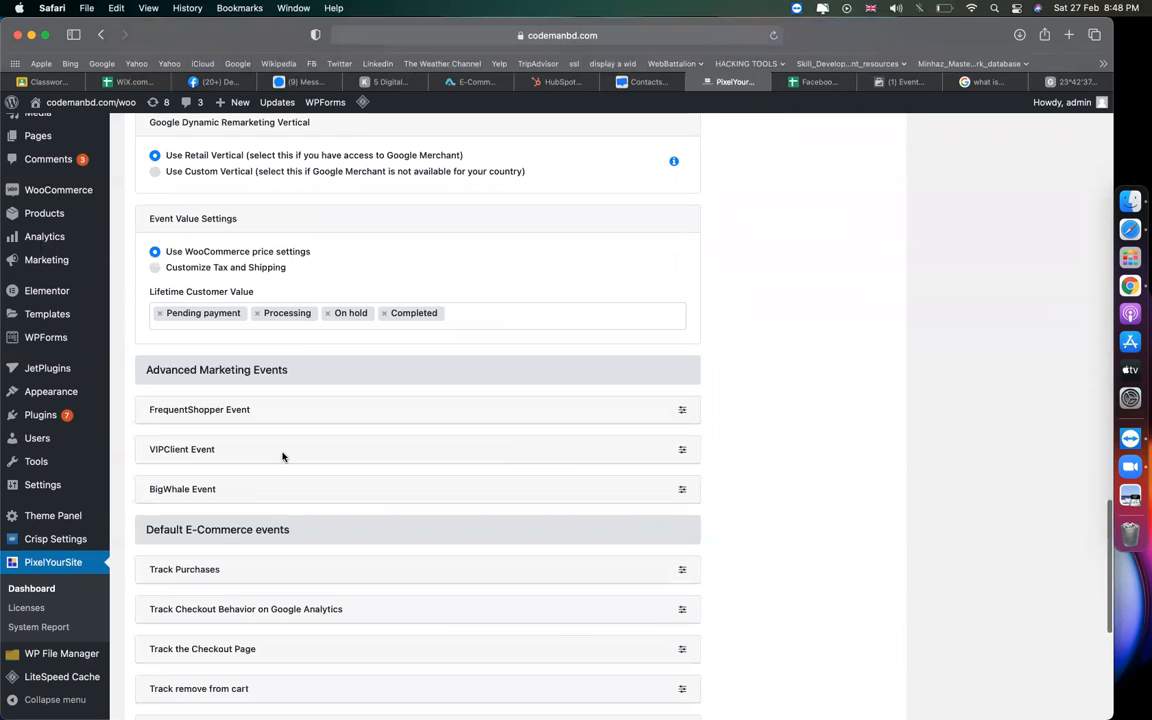
pyautogui.scroll(-7, 282, 456)
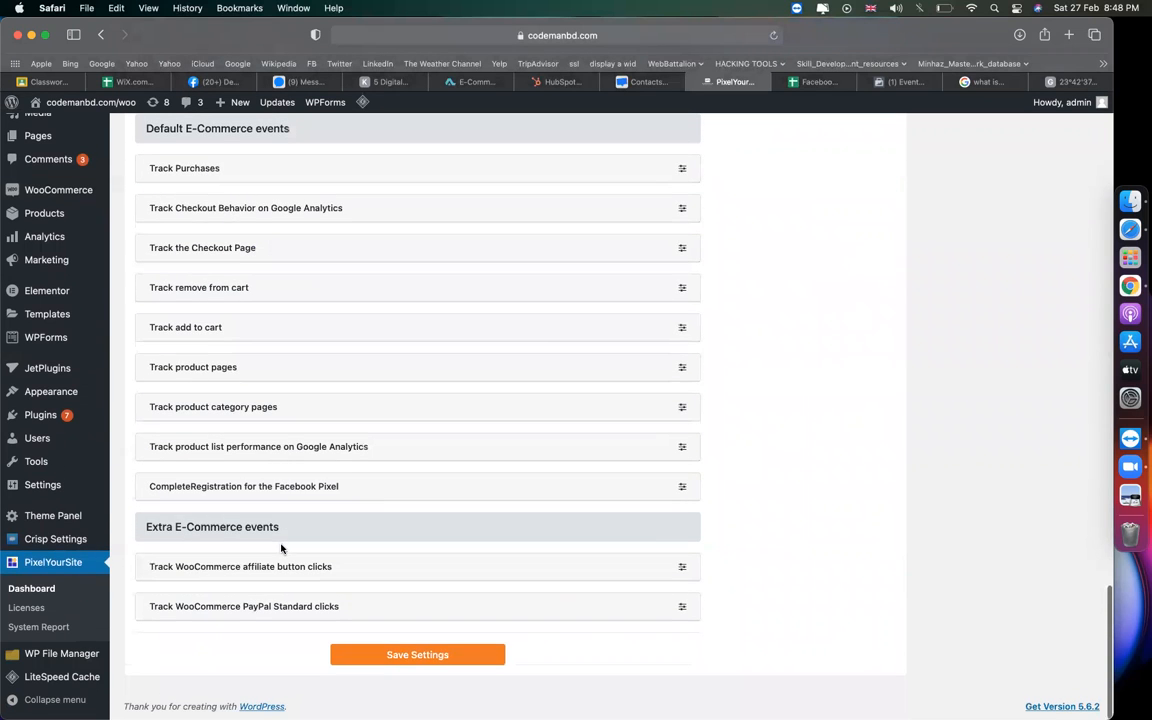
pyautogui.scroll(3, 281, 488)
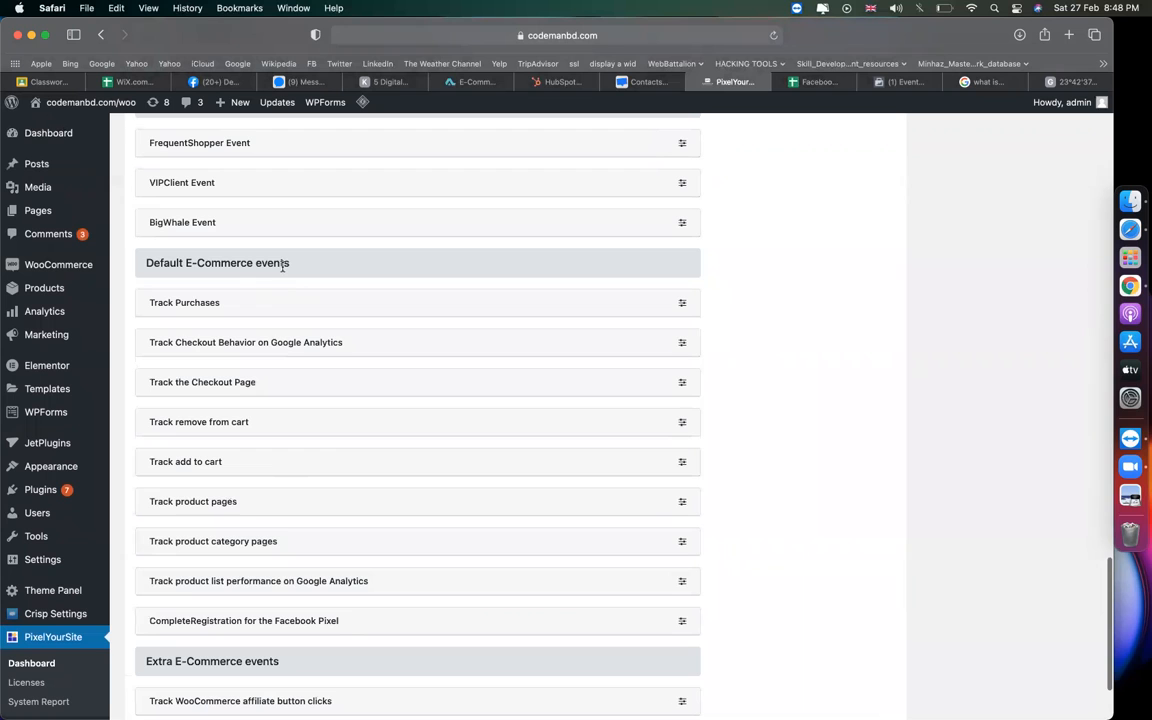
pyautogui.scroll(10, 262, 300)
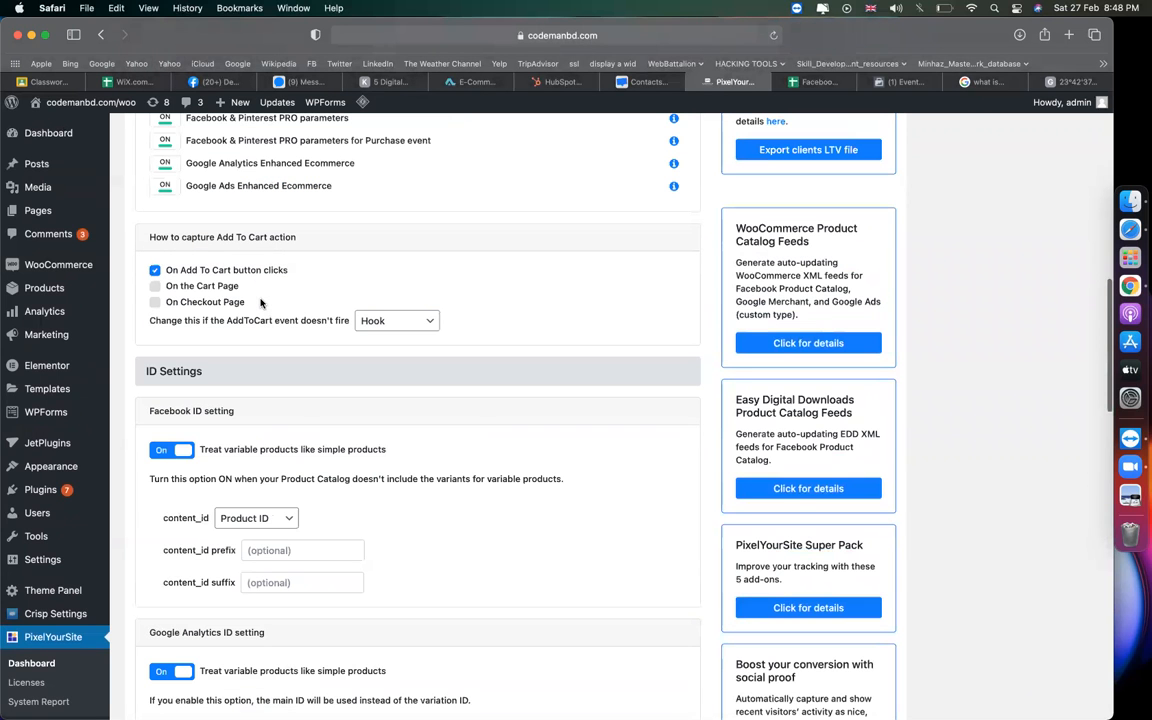
pyautogui.scroll(7, 152, 306)
pyautogui.scroll(-15, 312, 480)
pyautogui.click(399, 652)
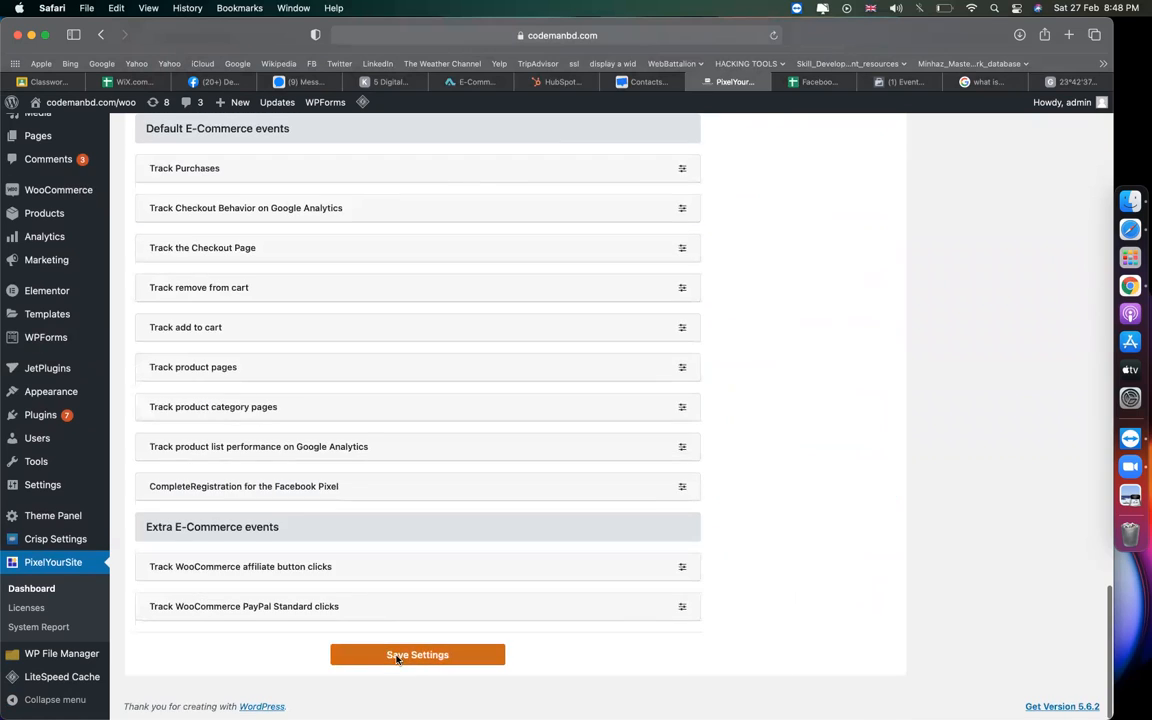